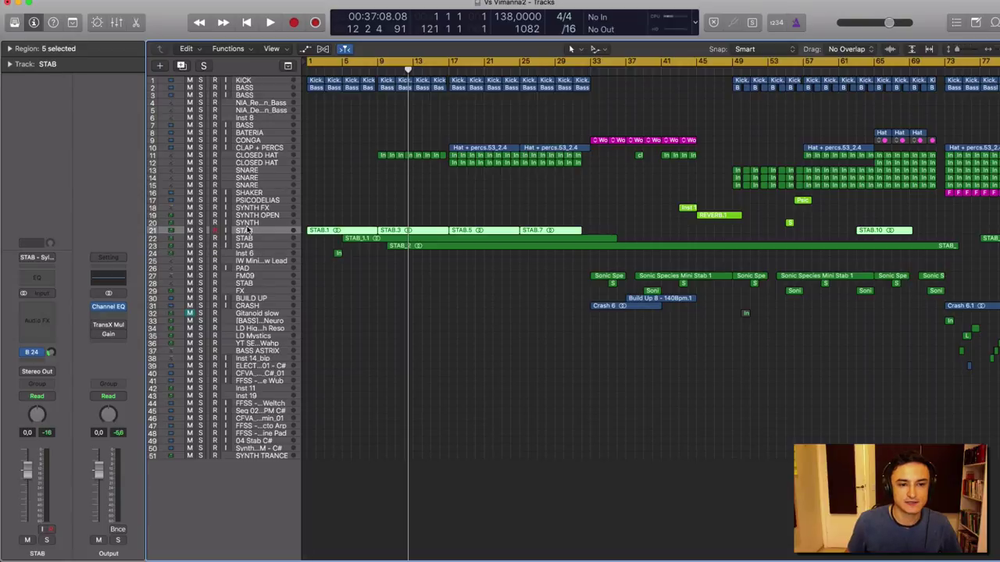
# Step: Solo the STAB tracks 21 and 22 and loop playback over bars 1 to 9
pyautogui.click(200, 231)
pyautogui.click(200, 238)
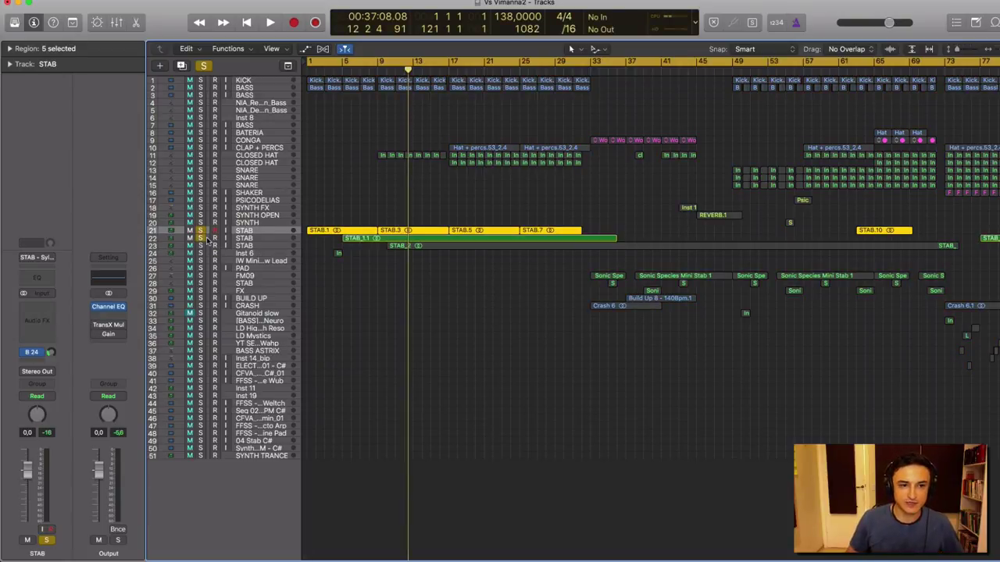
pyautogui.press('z')
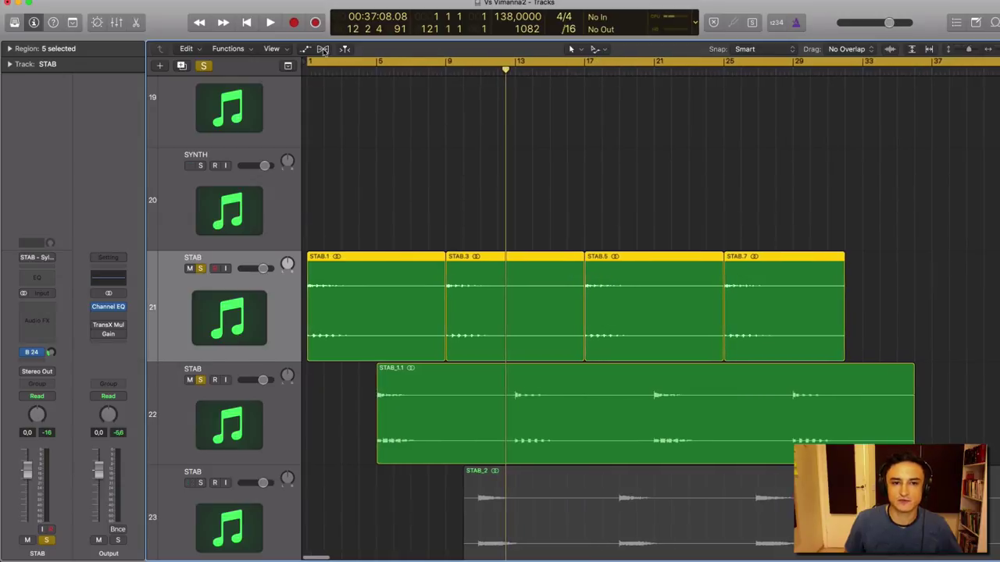
pyautogui.moveTo(313, 65); pyautogui.dragTo(450, 87)
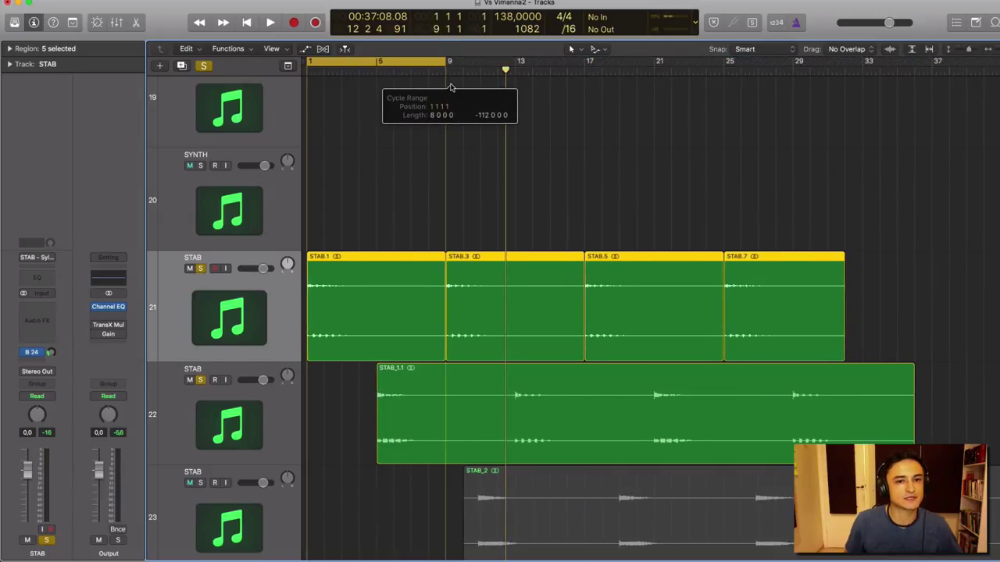
pyautogui.press('space')
pyautogui.press('XF86AudioRaiseVolume')
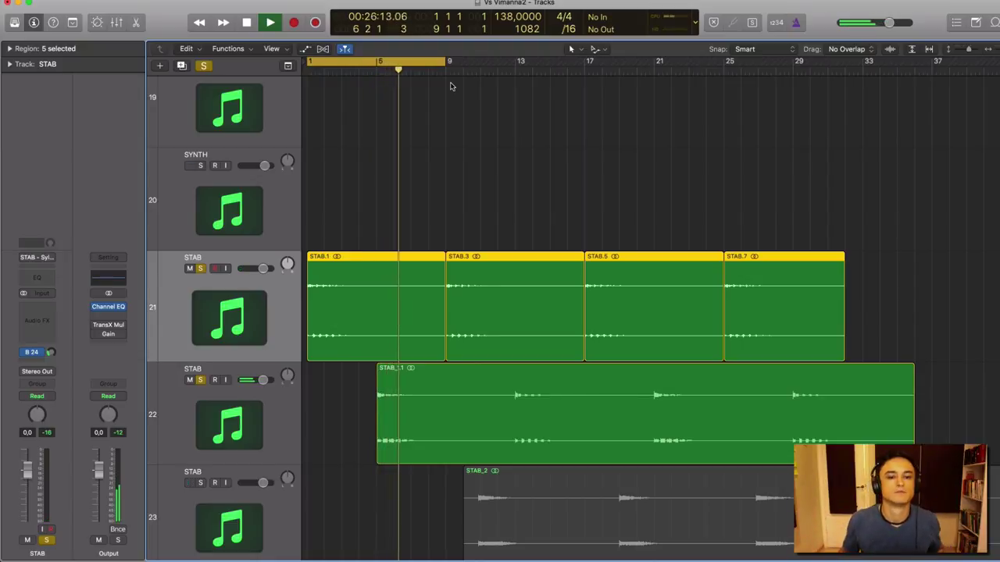
# Step: Solo the KICK track and BASS track 2 as well while the loop plays, and select that BASS track
pyautogui.press('super+Up')
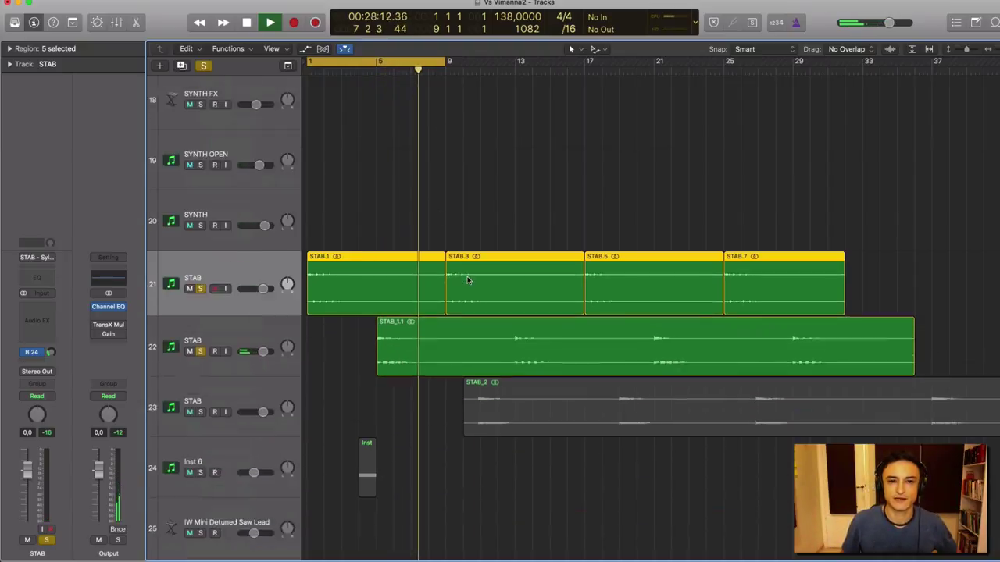
pyautogui.press('super+Up')
pyautogui.press('super+Up')
pyautogui.press('super+Up')
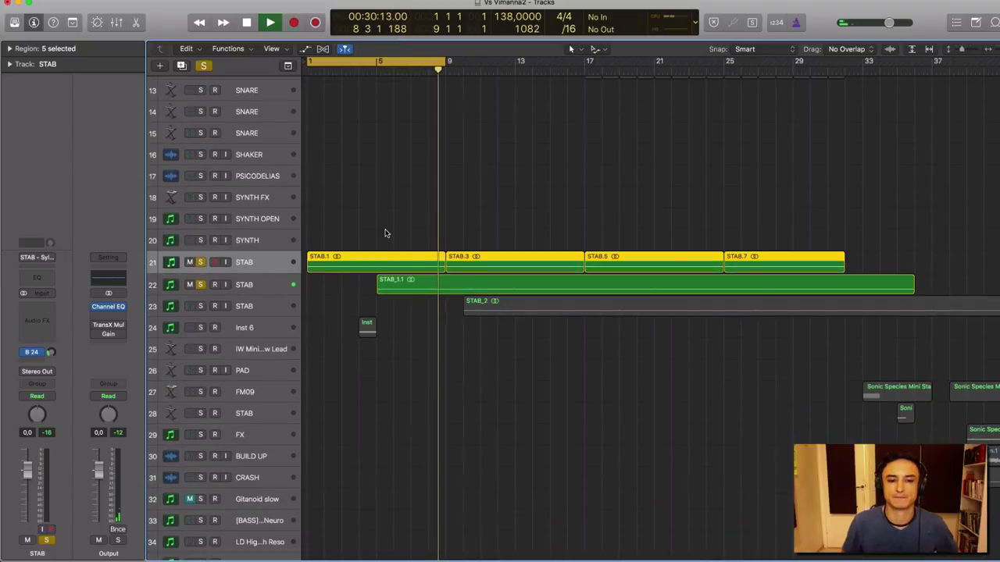
pyautogui.scroll(10, 385, 233)
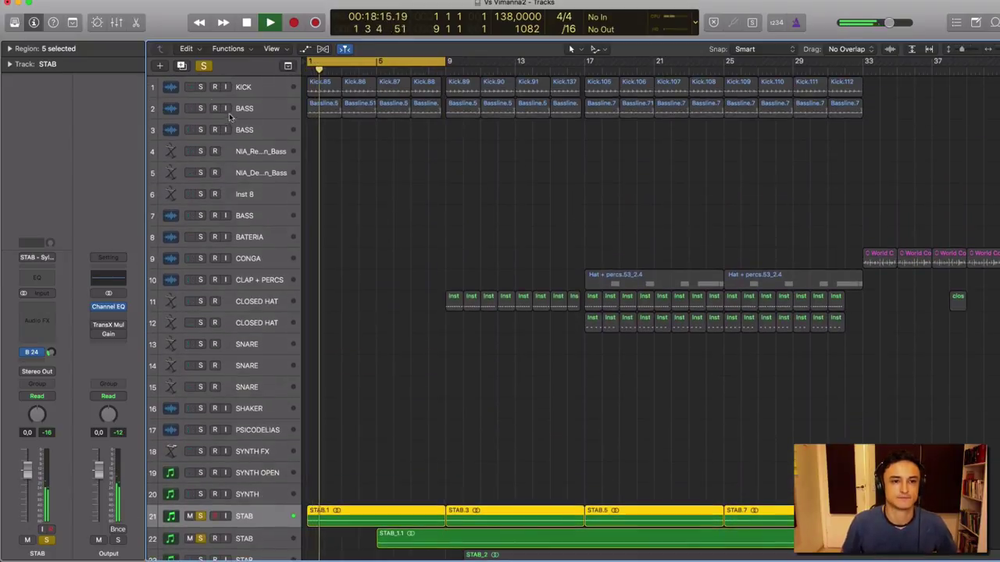
pyautogui.click(200, 87)
pyautogui.click(200, 108)
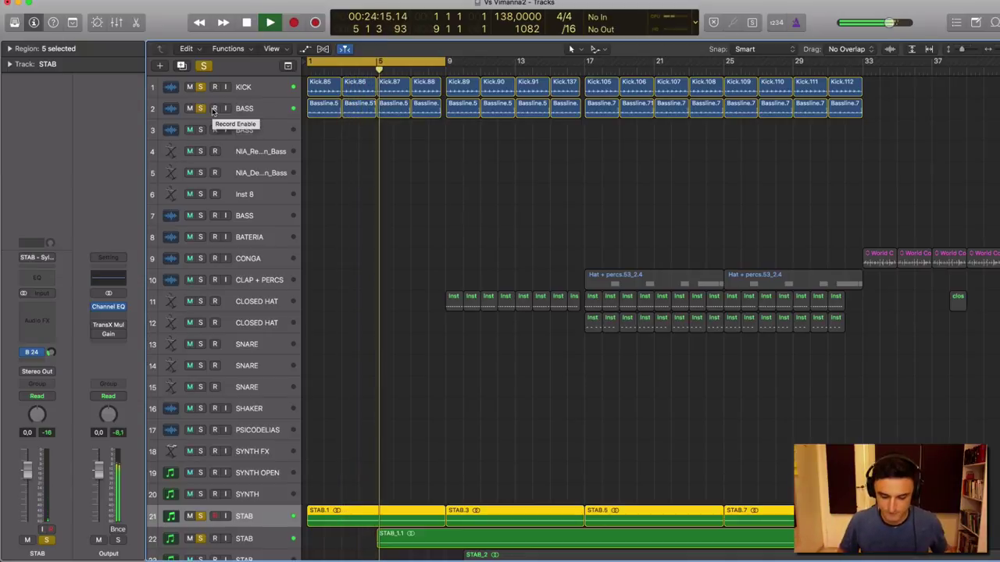
pyautogui.press('XF86AudioRaiseVolume')
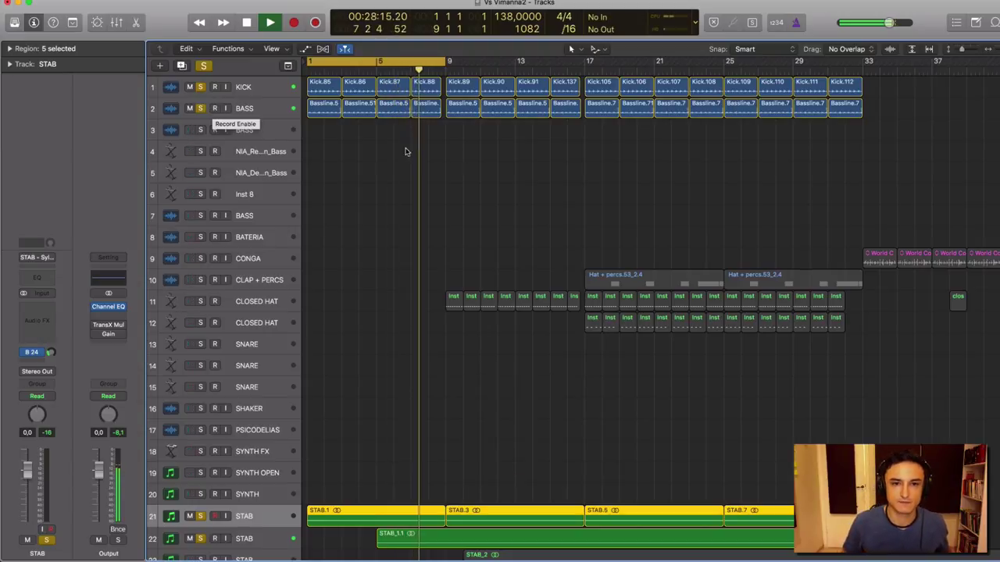
pyautogui.click(285, 116)
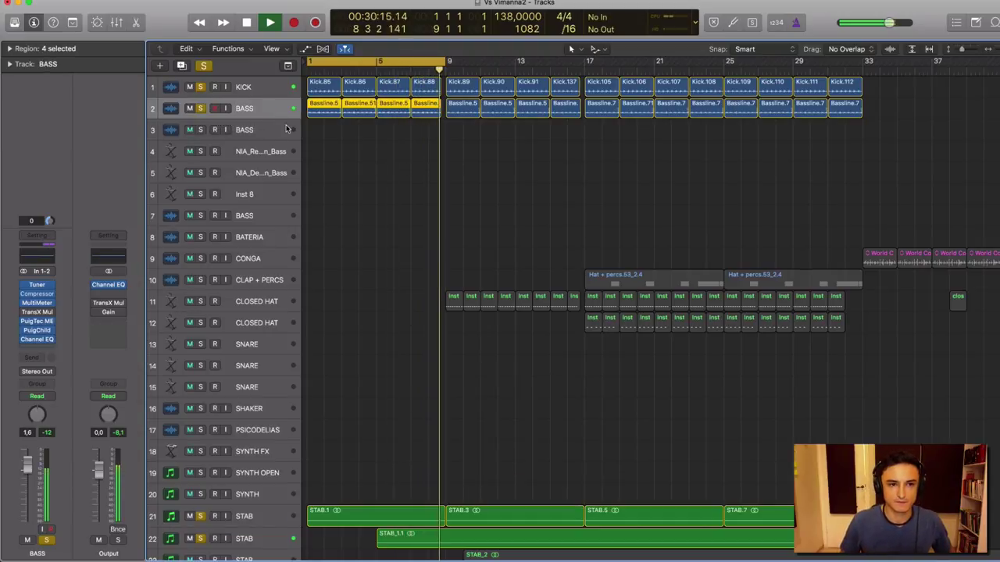
# Step: Stop playback, solo the Inst 6 track as well, and replay the loop over bars 1 to 9
pyautogui.press('space')
pyautogui.scroll(-5, 287, 129)
pyautogui.click(201, 428)
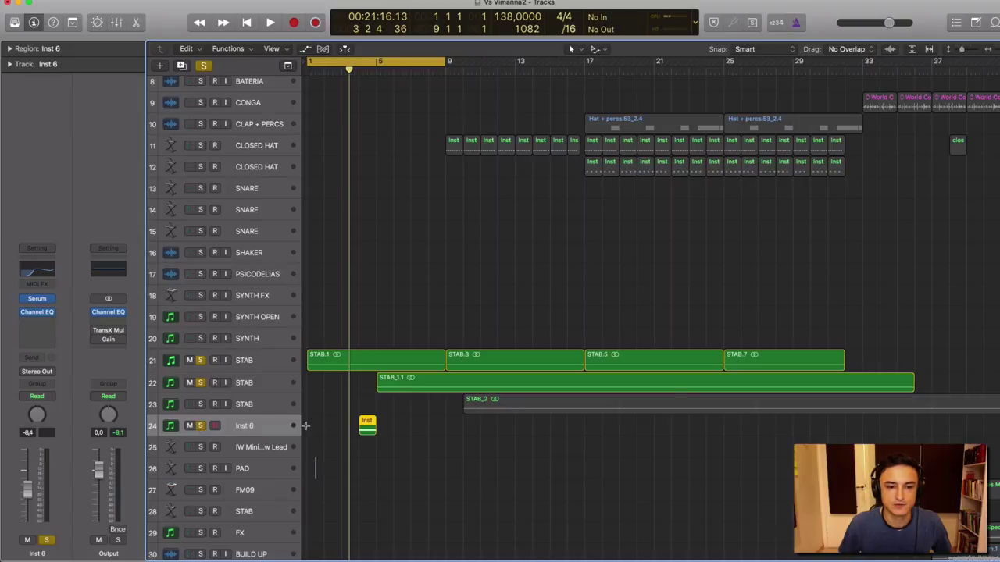
pyautogui.press('space')
pyautogui.press('super+Right')
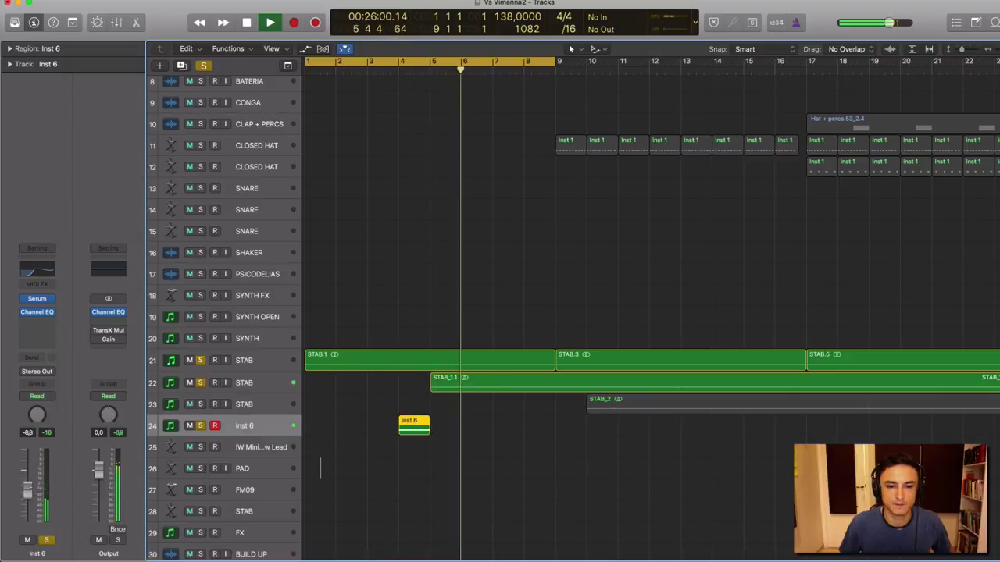
# Step: Add STAB track 23 to the solo and shift the eight-bar cycle range to start at bar 9
pyautogui.click(200, 404)
pyautogui.keyDown('ctrl'); pyautogui.keyDown('alt'); pyautogui.click(379, 405); pyautogui.keyUp('alt'); pyautogui.keyUp('ctrl')
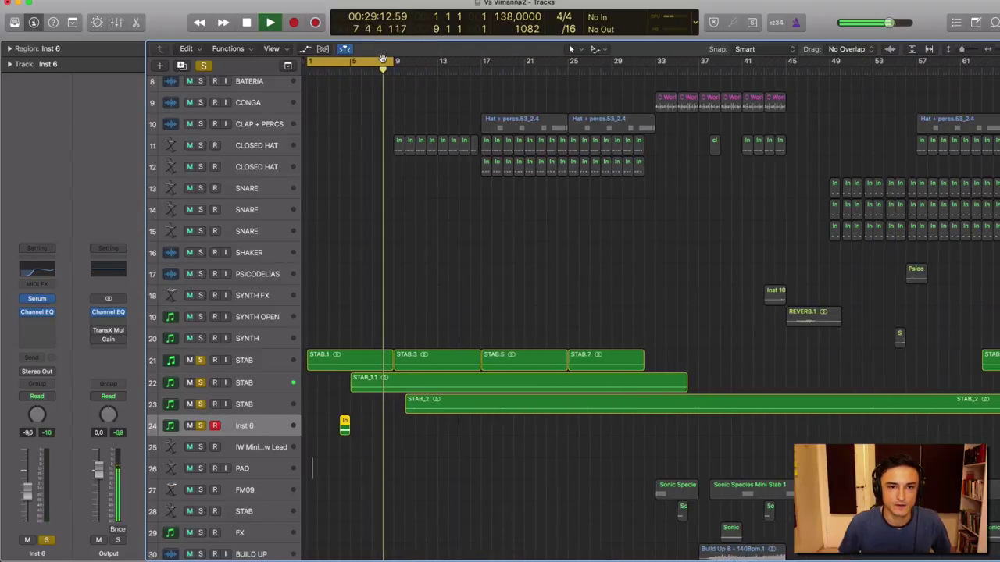
pyautogui.press('space')
pyautogui.moveTo(378, 61); pyautogui.dragTo(466, 77)
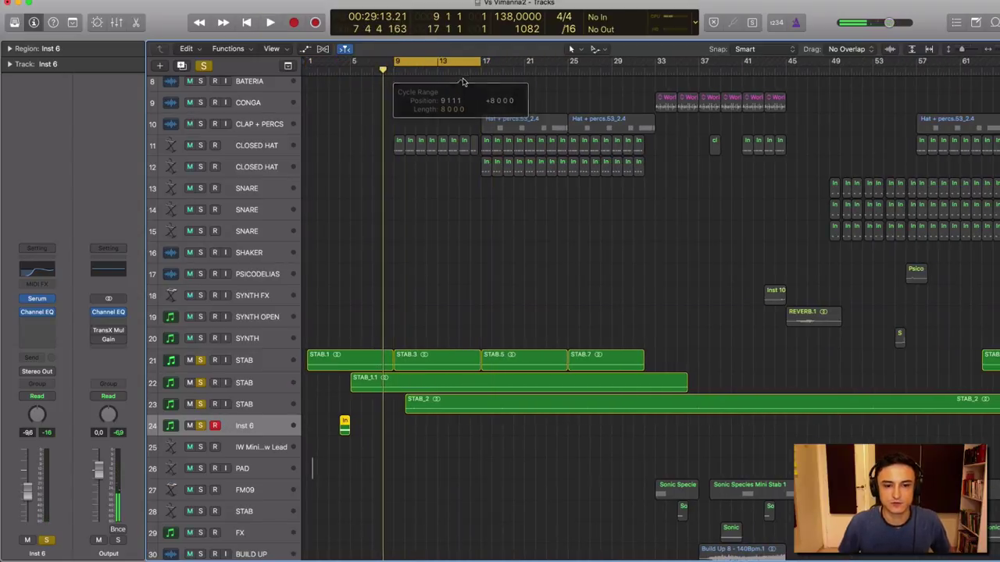
pyautogui.press('space')
pyautogui.press('super+Right')
pyautogui.press('space')
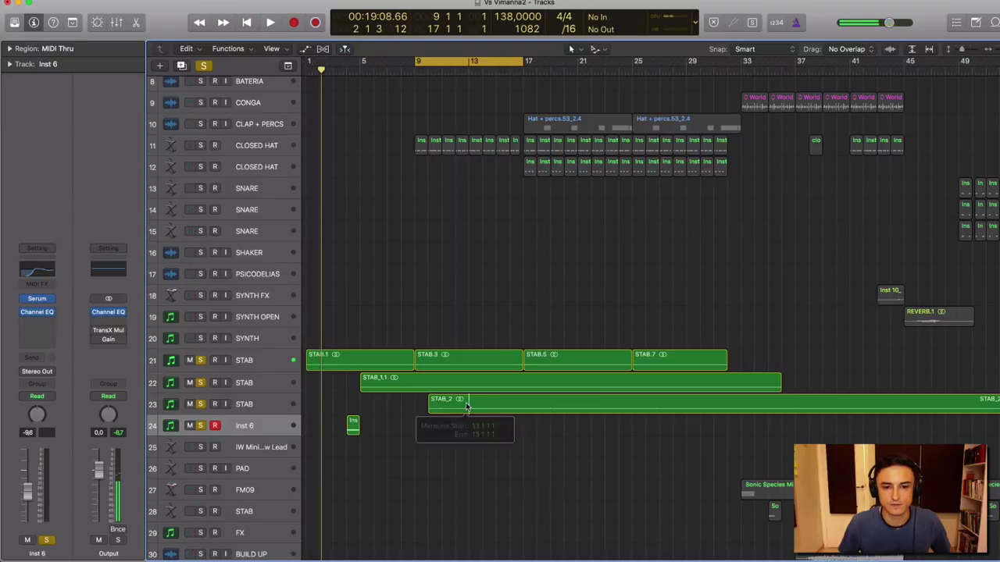
# Step: Select the STAB_2 region and listen to the loop over bars 9 to 17
pyautogui.click(452, 399)
pyautogui.press('space')
pyautogui.press('super+Right')
pyautogui.press('super+Right')
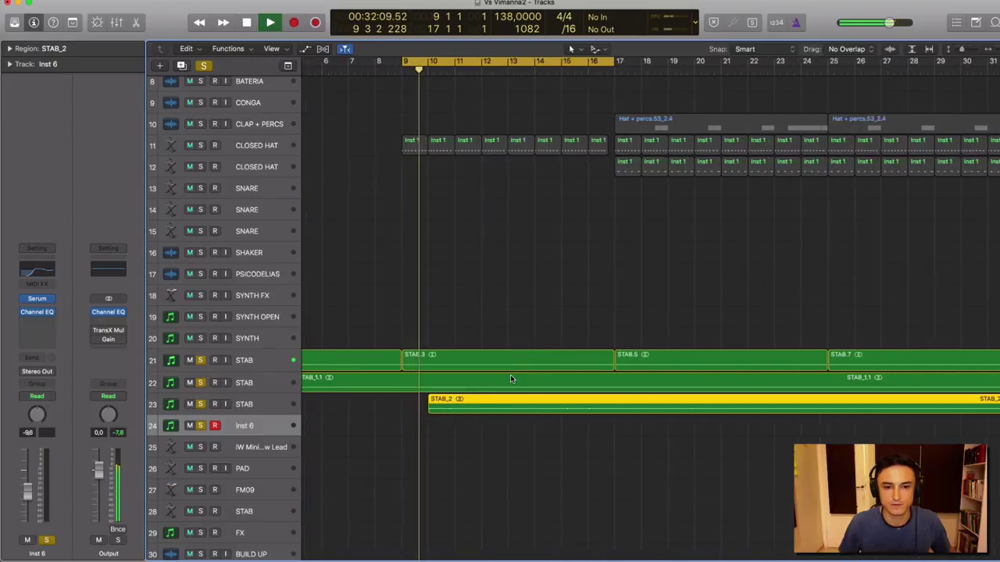
pyautogui.press('super+Down')
pyautogui.press('super+Down')
pyautogui.press('super+Down')
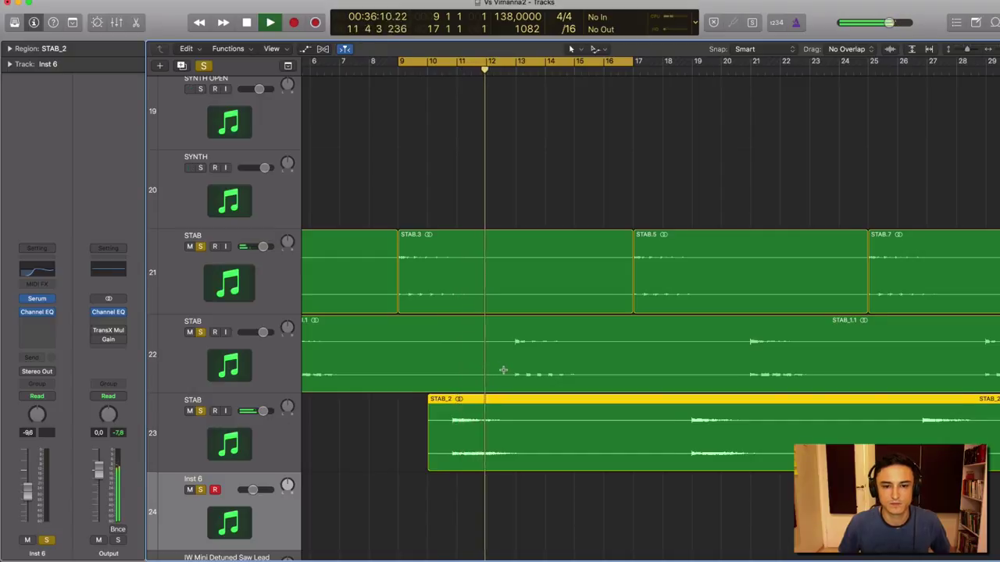
# Step: Examine how the stab regions are laid out across the whole arrangement during playback, and stop playback
pyautogui.press('super+Left')
pyautogui.press('super+Left')
pyautogui.press('super+Left')
pyautogui.press('super+Right')
pyautogui.press('super+Up')
pyautogui.press('super+Up')
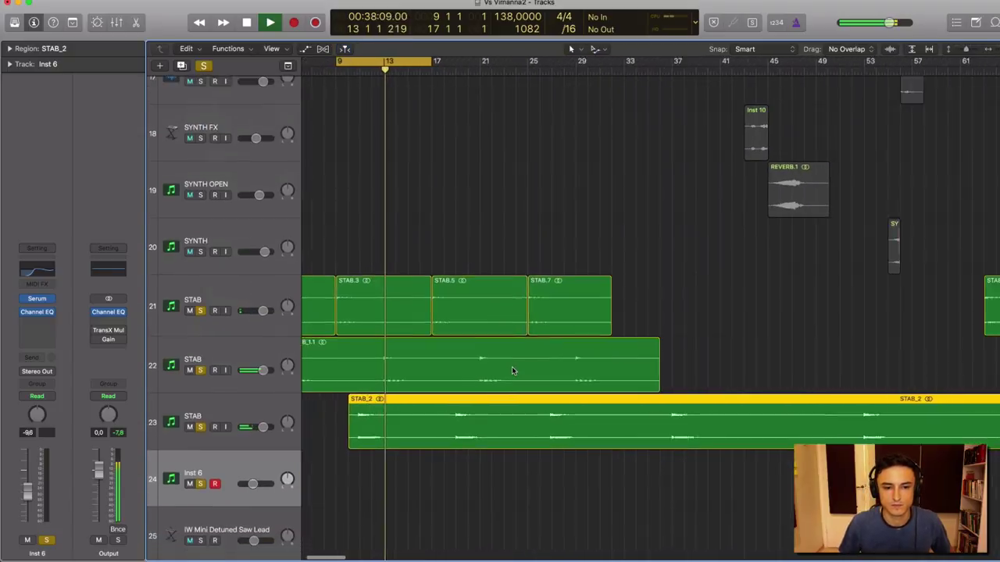
pyautogui.press('super+Up')
pyautogui.press('super+Left')
pyautogui.press('super+Left')
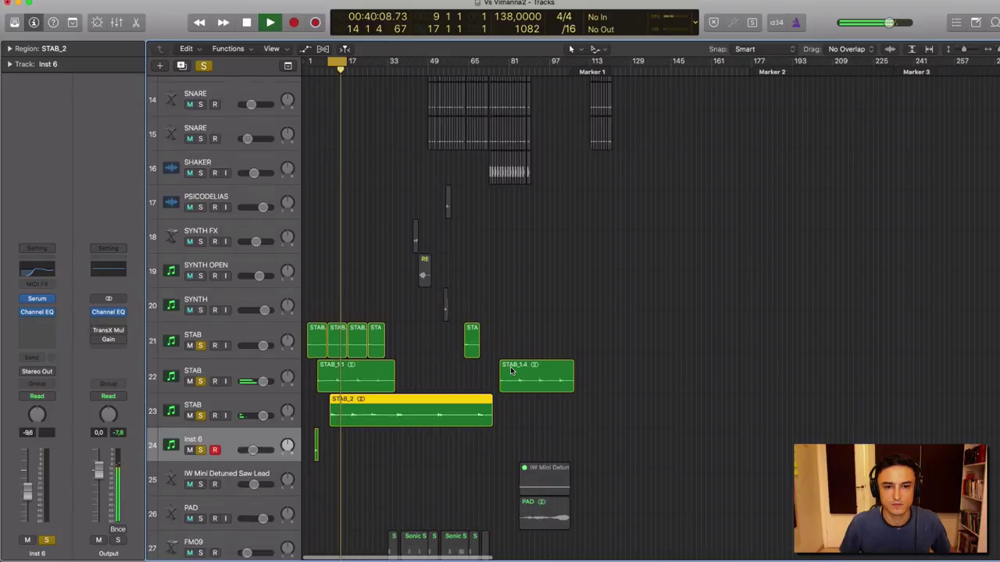
pyautogui.press('super+Up')
pyautogui.press('super+Up')
pyautogui.press('super+Up')
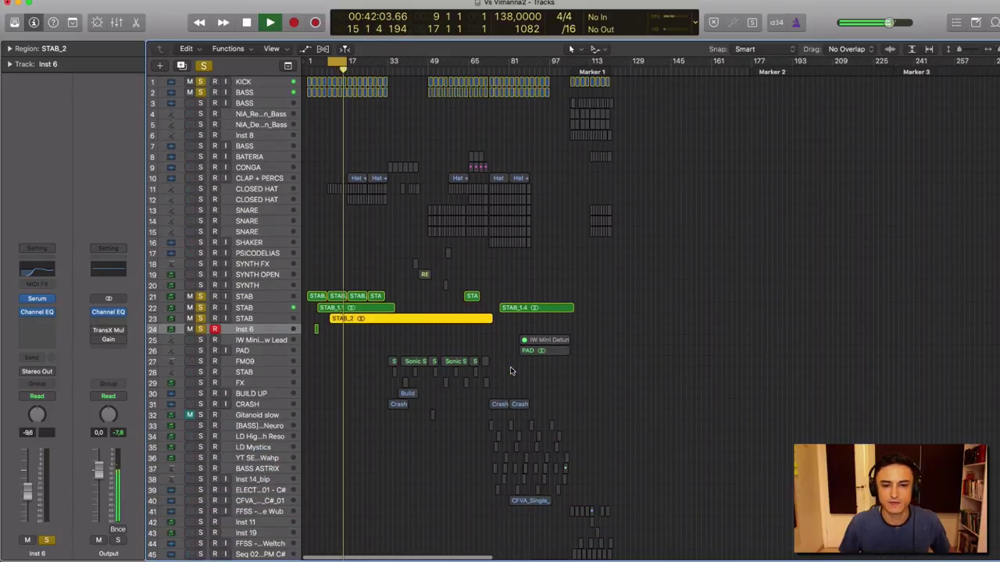
pyautogui.press('space')
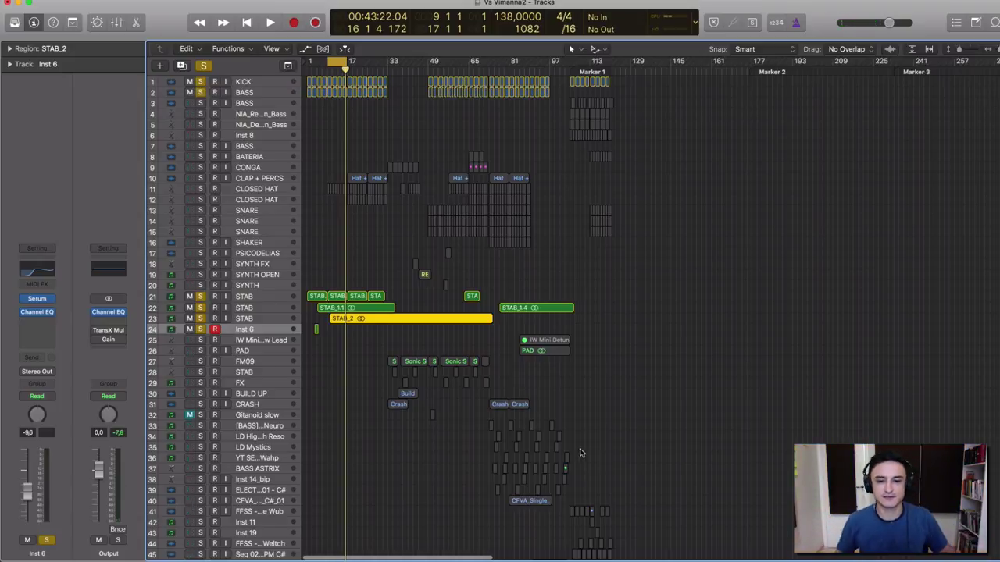
# Step: Turn off solo on the three STAB tracks, Inst 6, KICK and BASS
pyautogui.moveTo(206, 299); pyautogui.dragTo(202, 330)
pyautogui.hscroll(2, 689, 377)
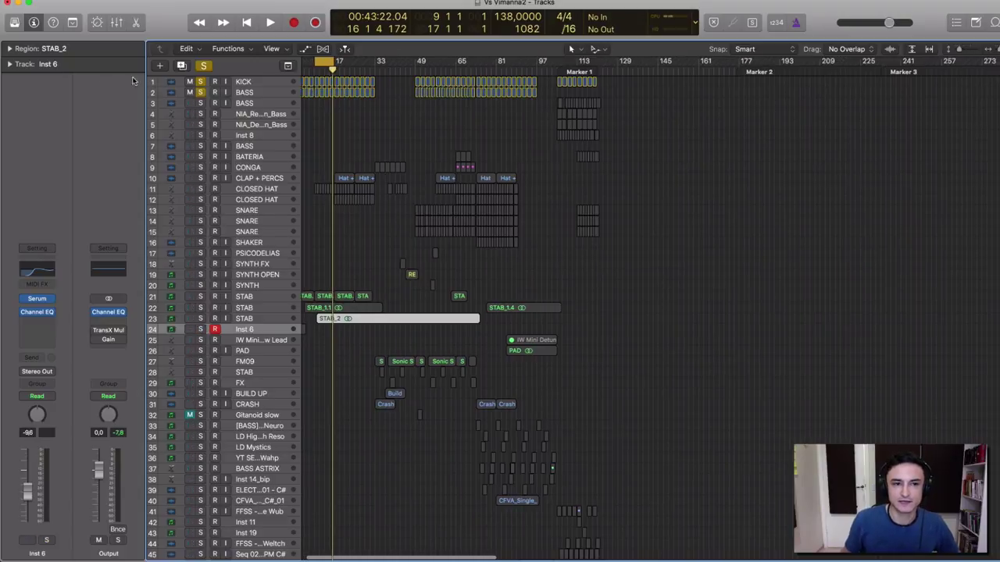
pyautogui.moveTo(201, 93); pyautogui.dragTo(201, 80)
# Step: Set the cycle range to bars 73 to 89, select the [BASS] - Golden Neuro track, and play the loop
pyautogui.scroll(6, 616, 298)
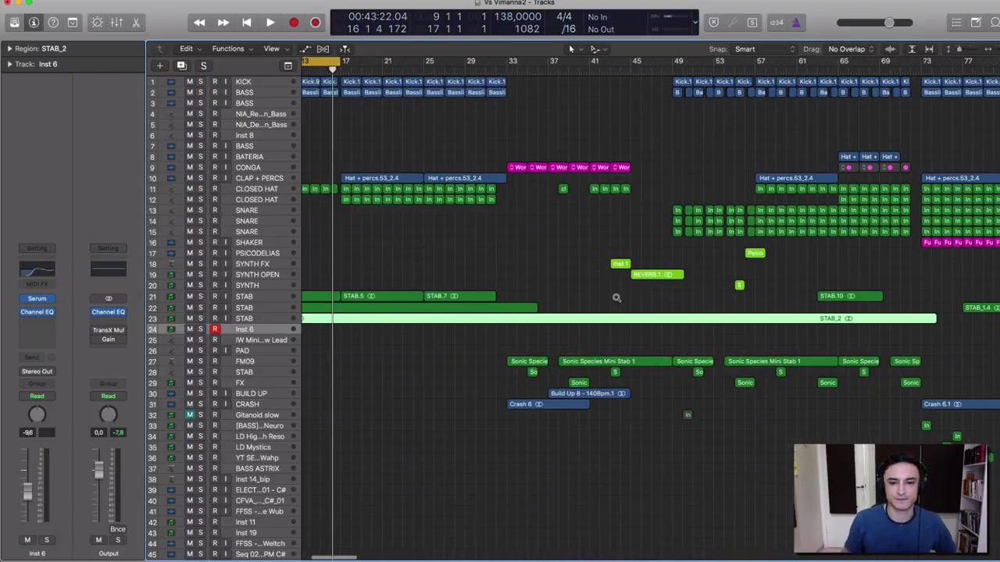
pyautogui.hscroll(-5, 617, 300)
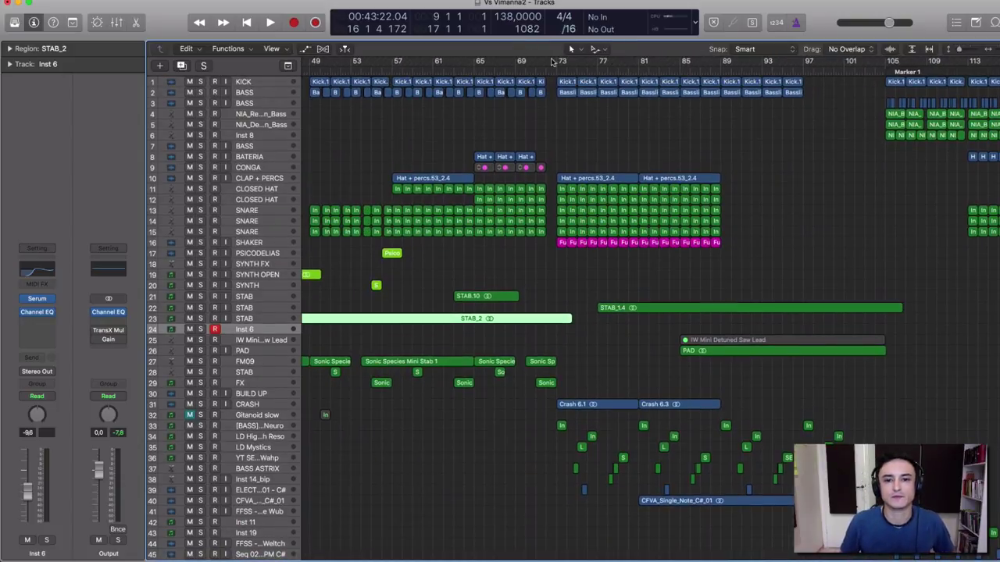
pyautogui.moveTo(558, 65); pyautogui.dragTo(718, 94)
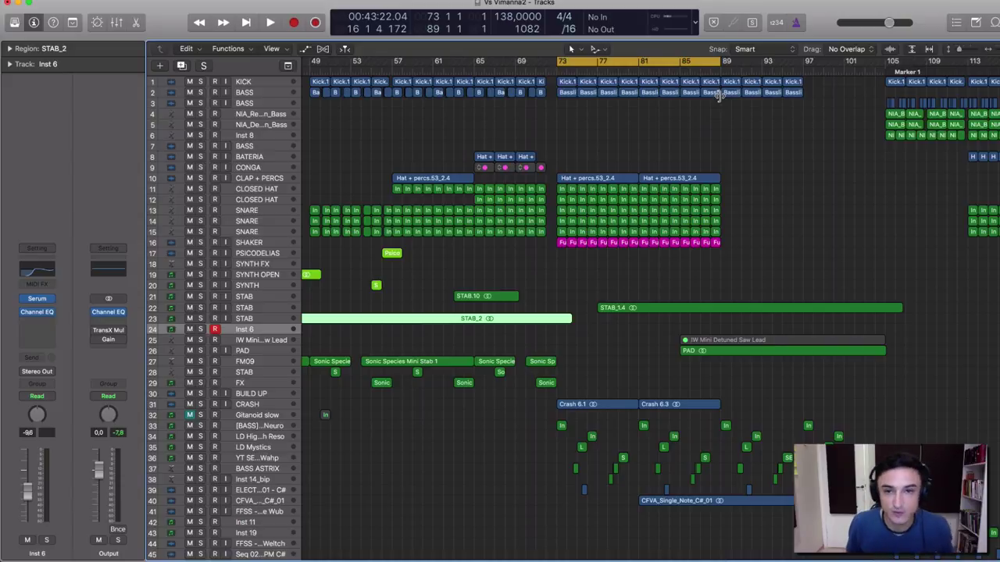
pyautogui.scroll(5, 674, 226)
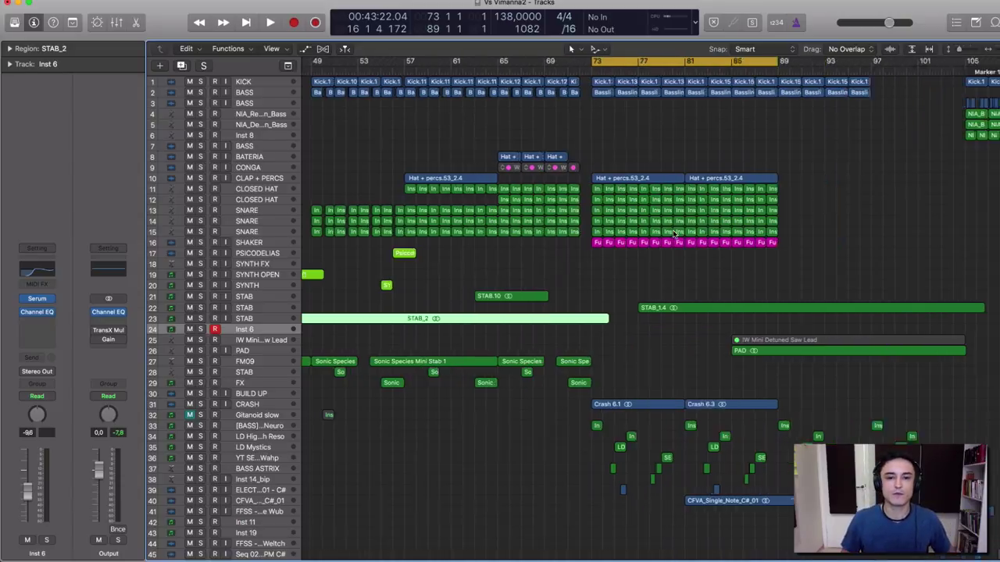
pyautogui.scroll(-10, 545, 338)
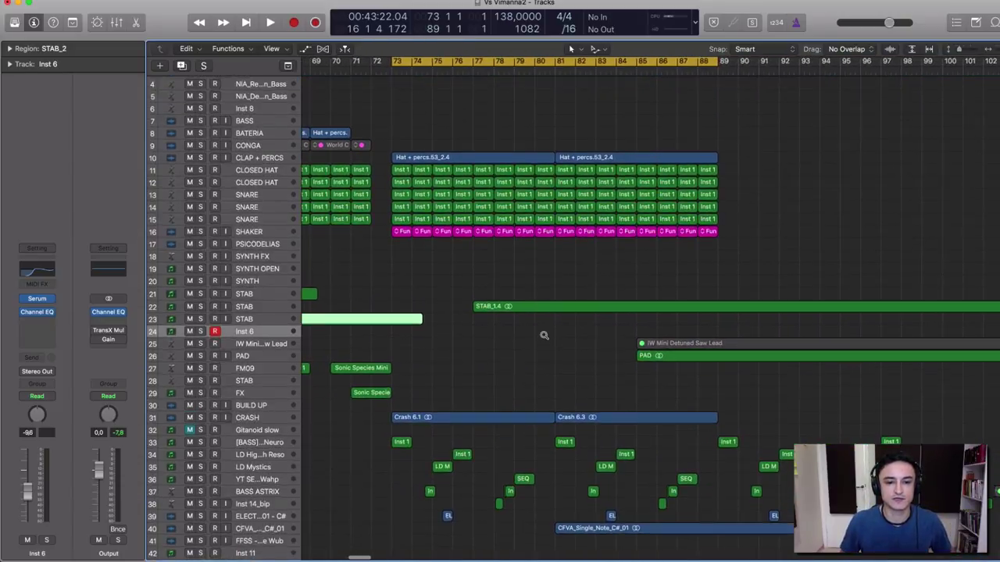
pyautogui.scroll(-1, 545, 338)
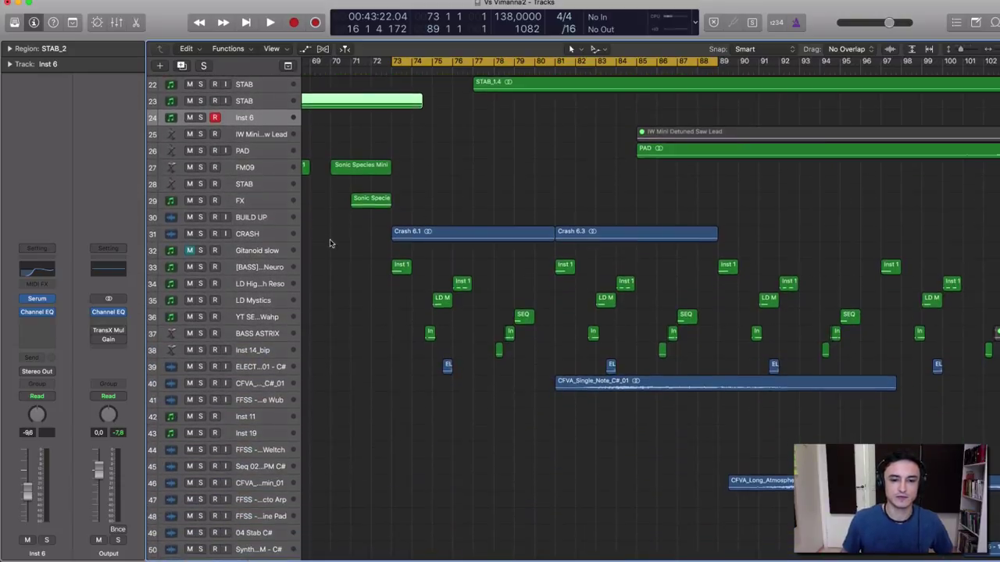
pyautogui.click(279, 267)
pyautogui.press('space')
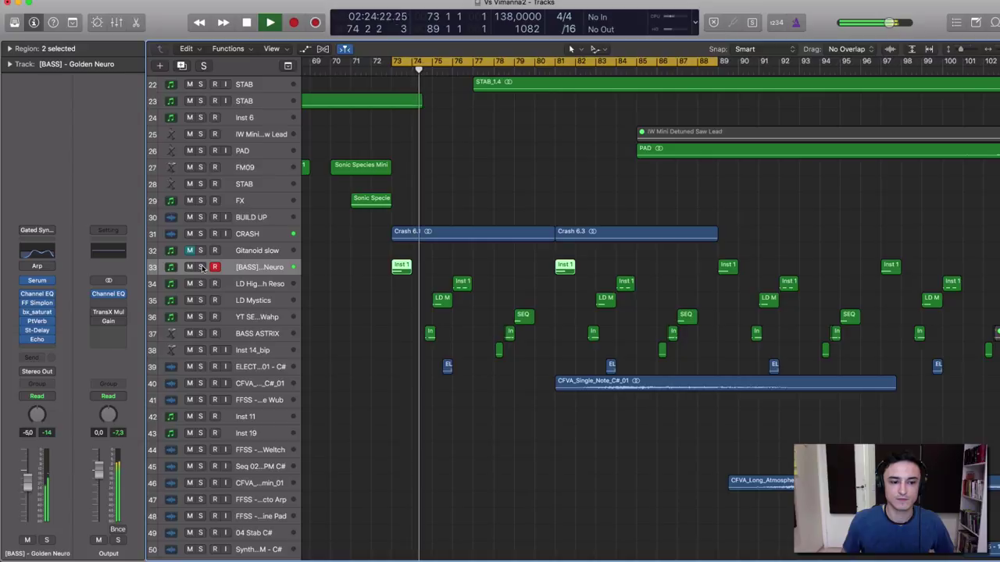
# Step: Mute the percussion tracks from CONGA to SHAKER plus the CRASH track, and replay the loop from bar 73
pyautogui.scroll(1, 217, 257)
pyautogui.scroll(10, 217, 258)
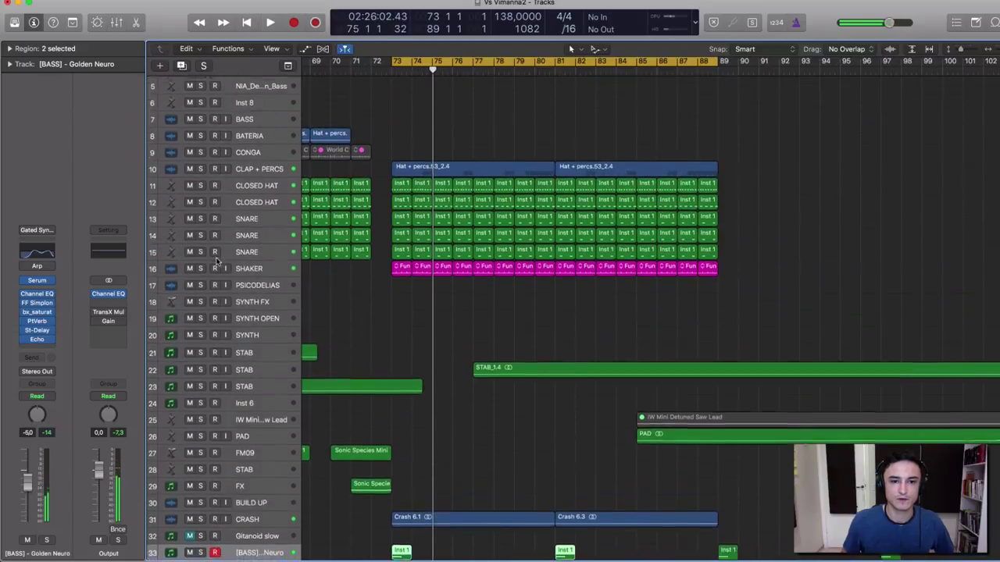
pyautogui.press('super+Down')
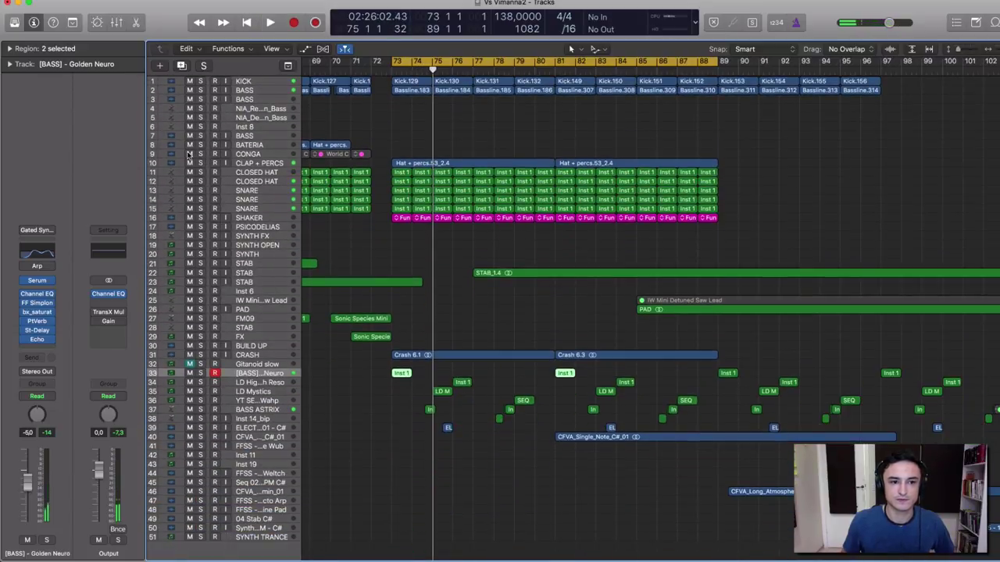
pyautogui.moveTo(189, 154); pyautogui.dragTo(197, 221)
pyautogui.press('space')
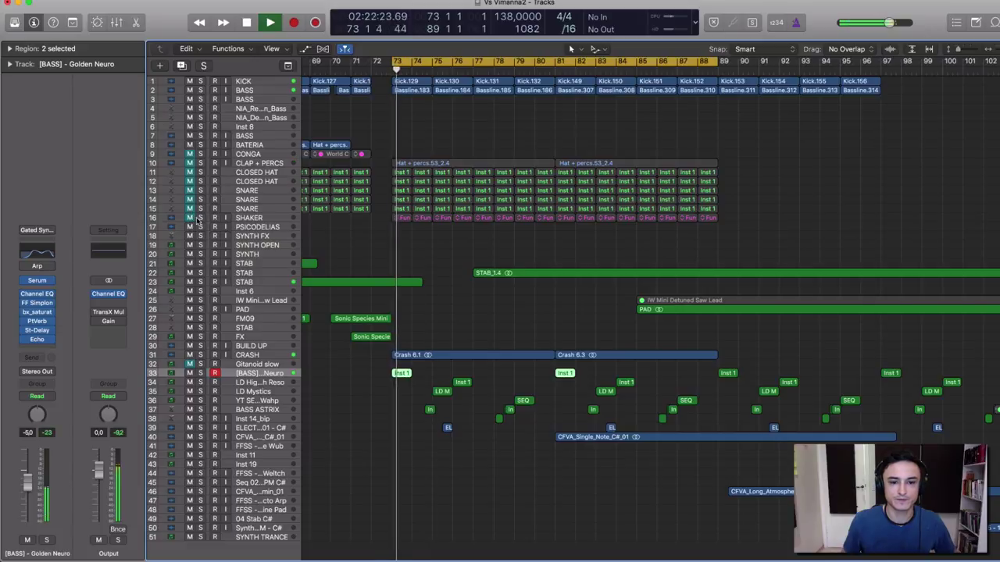
pyautogui.click(189, 355)
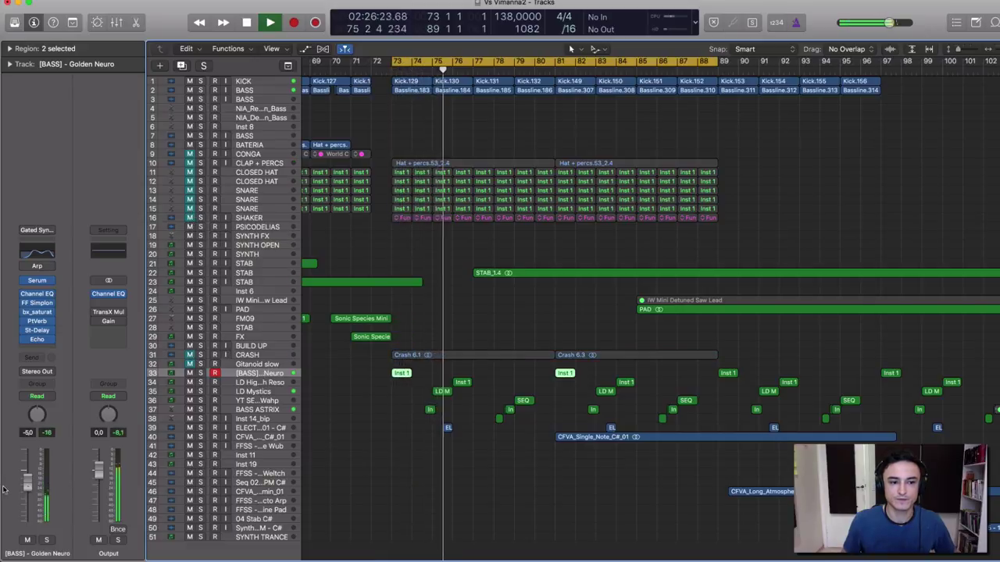
# Step: Bypass all insert effects on the [BASS] - Golden Neuro track and play its region at bar 73 dry
pyautogui.keyDown('ctrl'); pyautogui.keyDown('alt'); pyautogui.click(402, 343); pyautogui.keyUp('alt'); pyautogui.keyUp('ctrl')
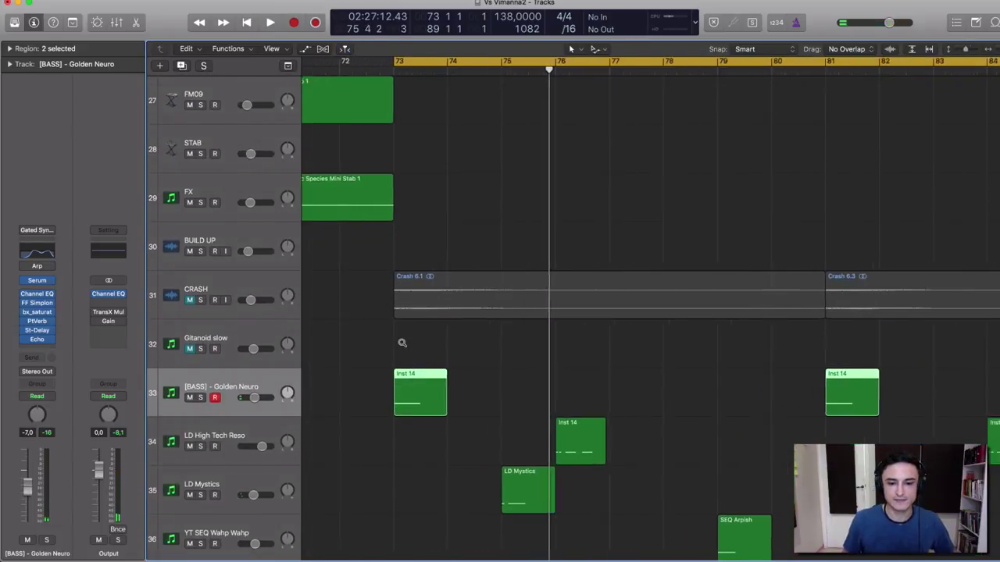
pyautogui.keyDown('ctrl'); pyautogui.keyDown('alt'); pyautogui.click(402, 343); pyautogui.keyUp('alt'); pyautogui.keyUp('ctrl')
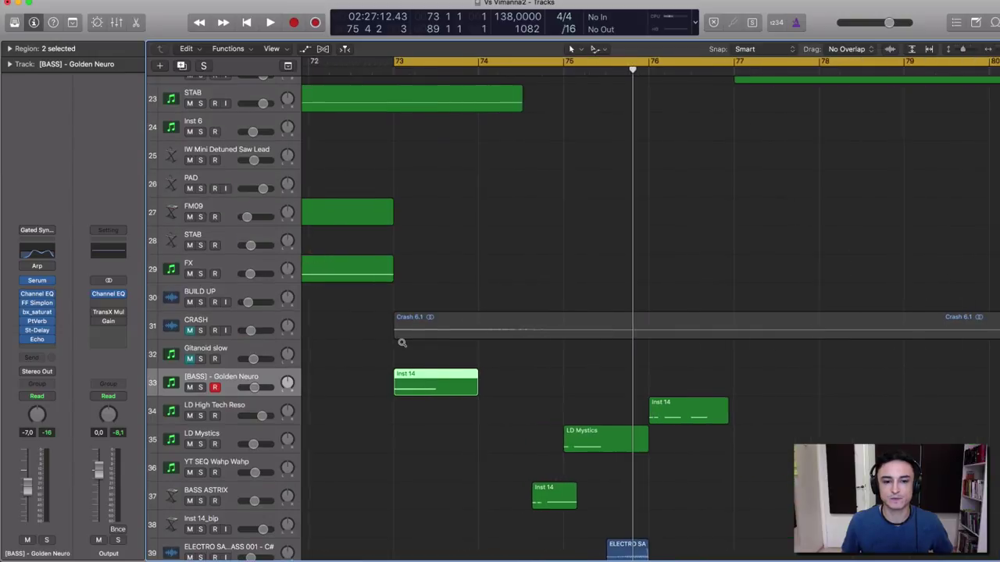
pyautogui.scroll(-6, 400, 345)
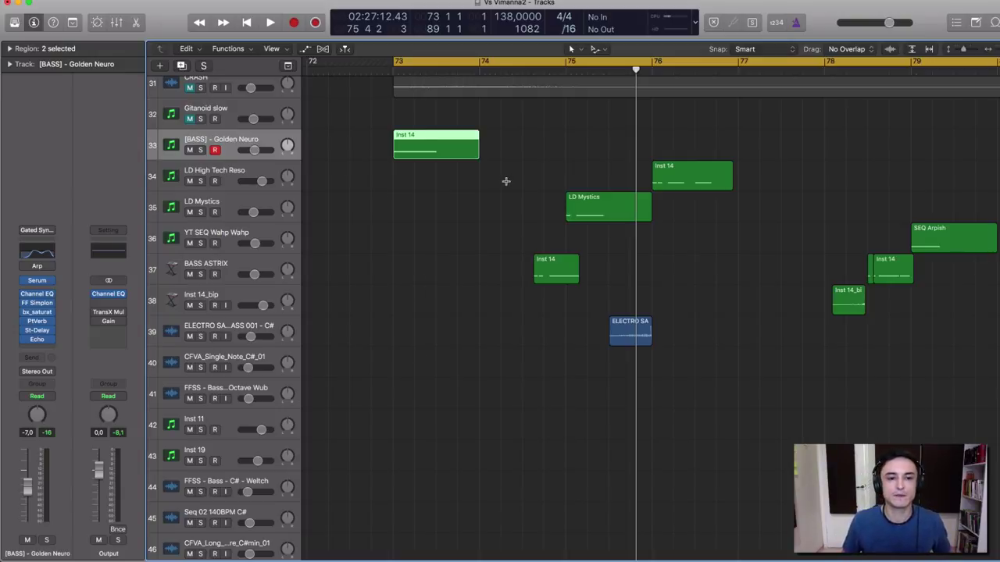
pyautogui.press('super+Up')
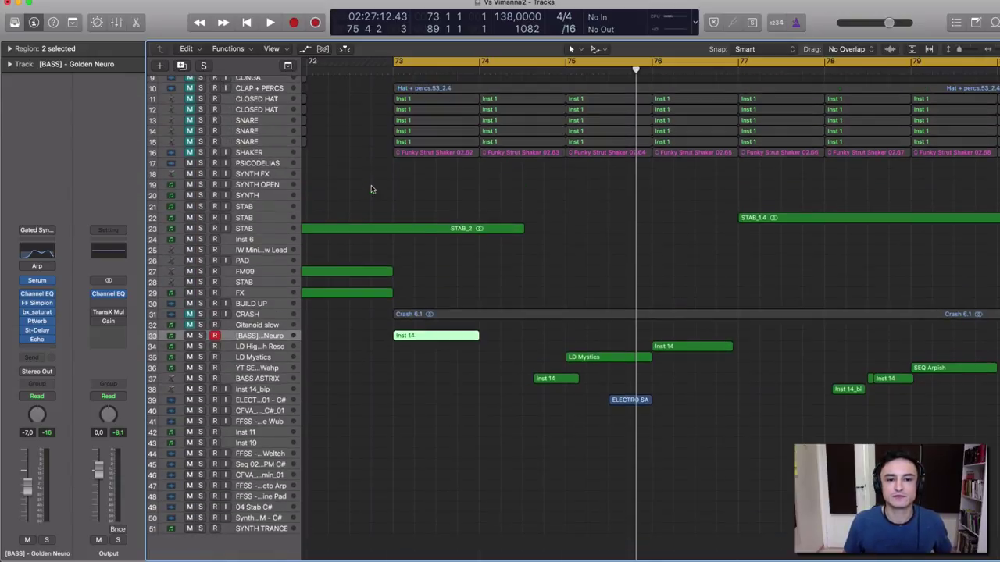
pyautogui.hscroll(-2, 382, 195)
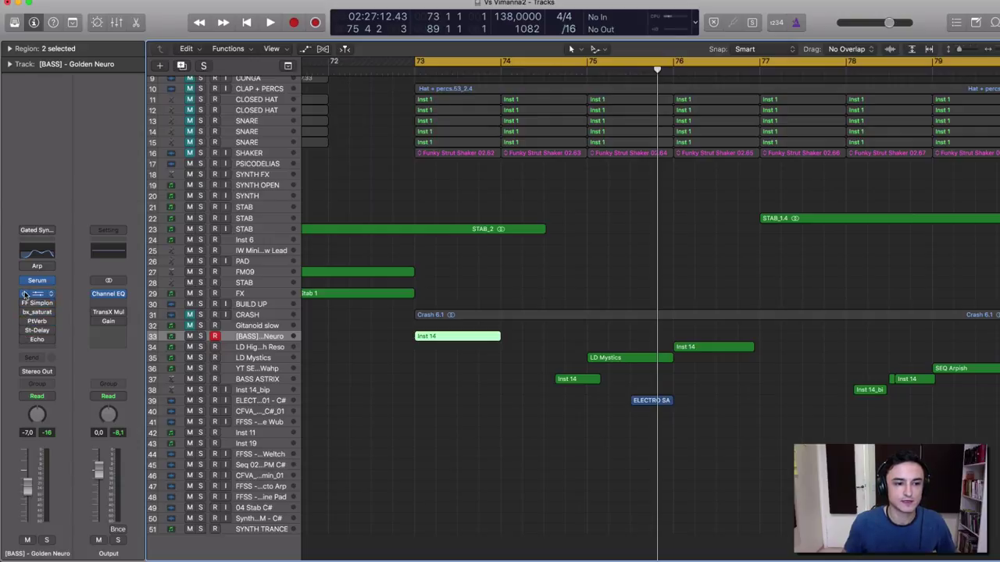
pyautogui.press('c')
pyautogui.press('space')
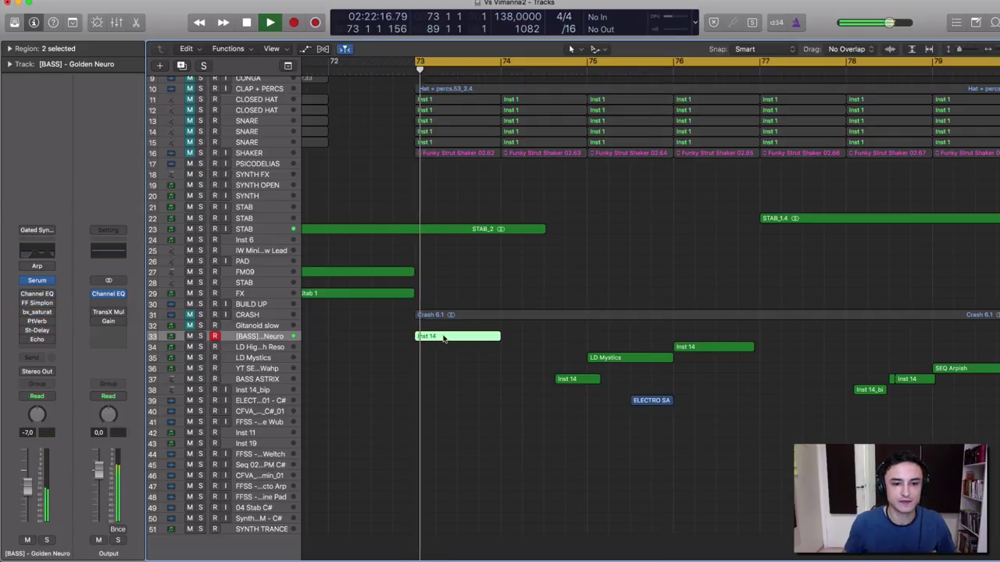
pyautogui.scroll(8, 443, 337)
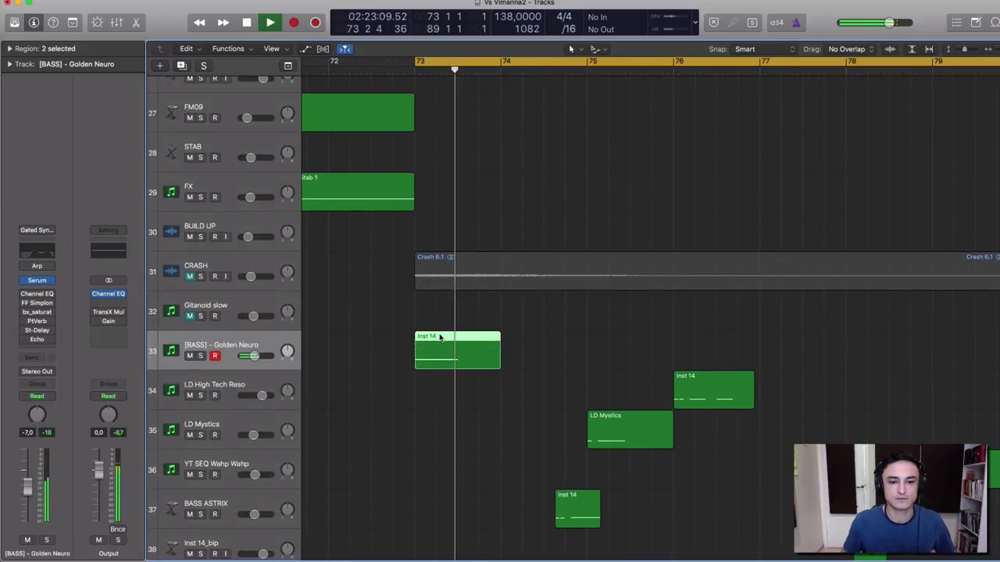
pyautogui.press('space')
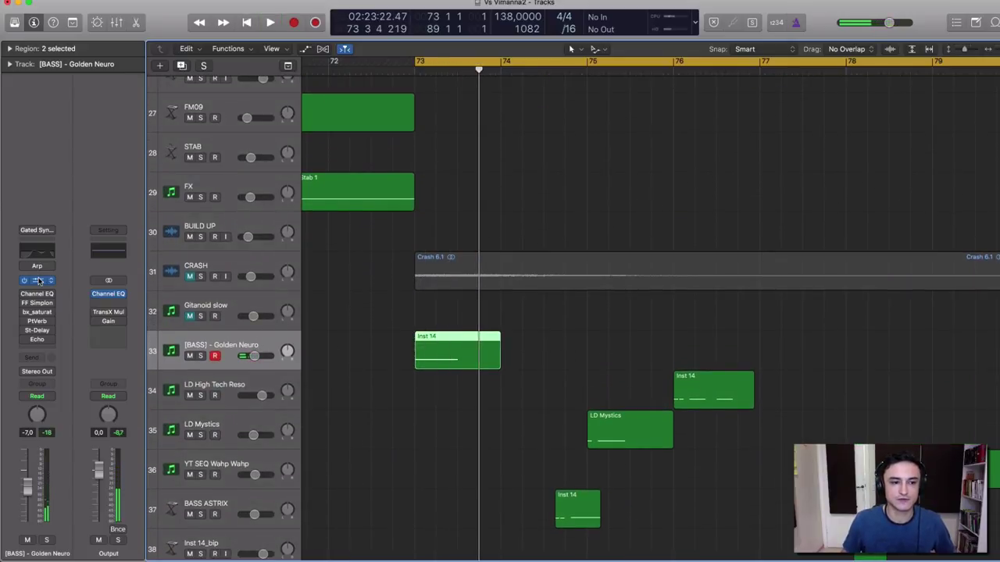
# Step: Lower the Band 24 filter cutoff slightly in the Golden Neuro track's Serum while playing the bass, and close the synth
pyautogui.press('v')
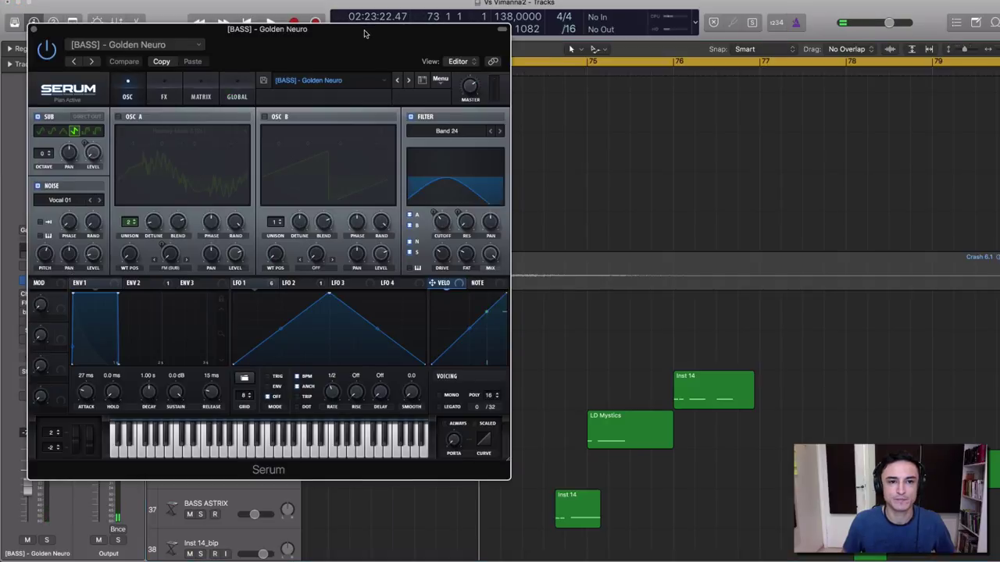
pyautogui.moveTo(364, 33); pyautogui.dragTo(515, 52)
pyautogui.press('space')
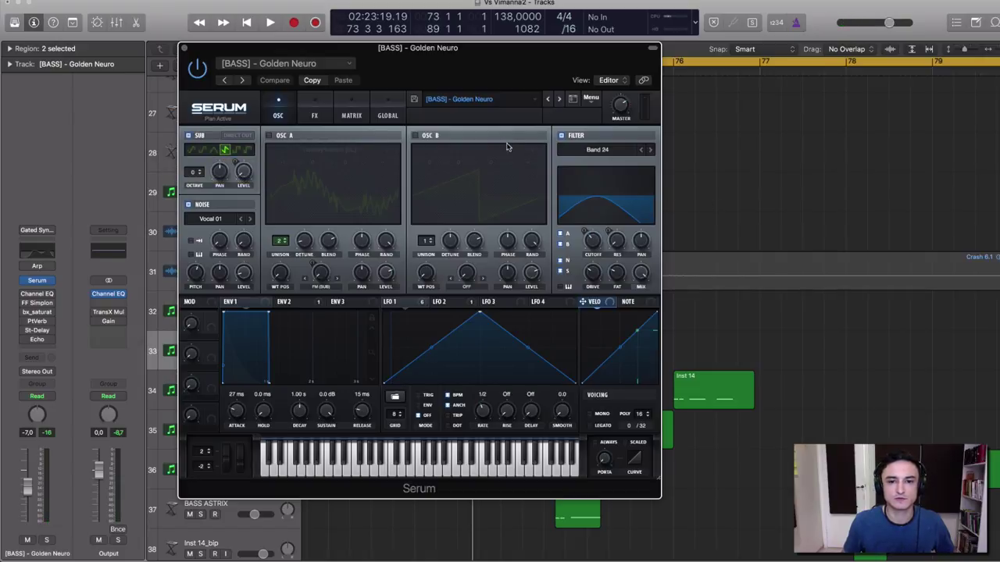
pyautogui.press('space')
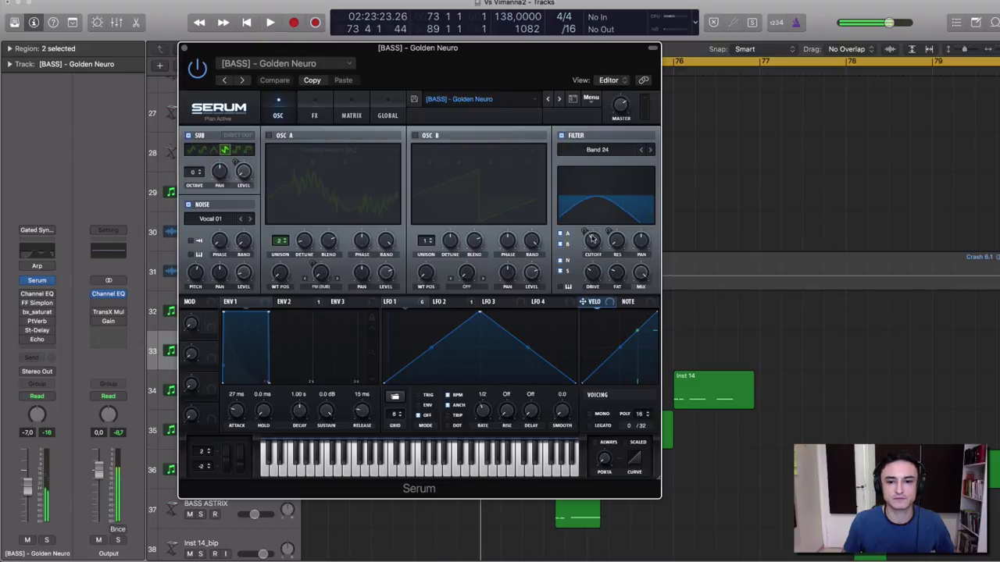
pyautogui.moveTo(592, 240); pyautogui.dragTo(592, 239)
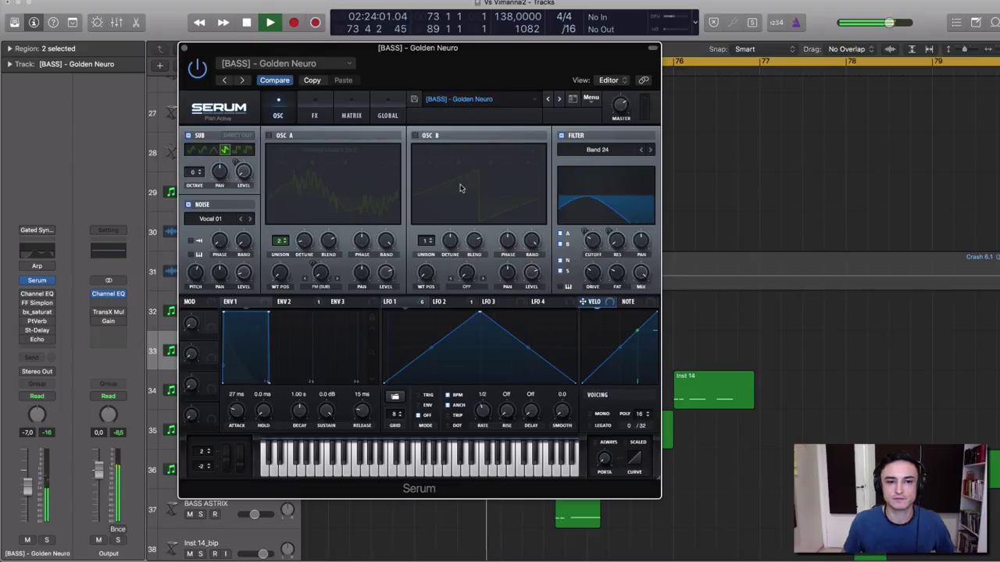
pyautogui.click(184, 49)
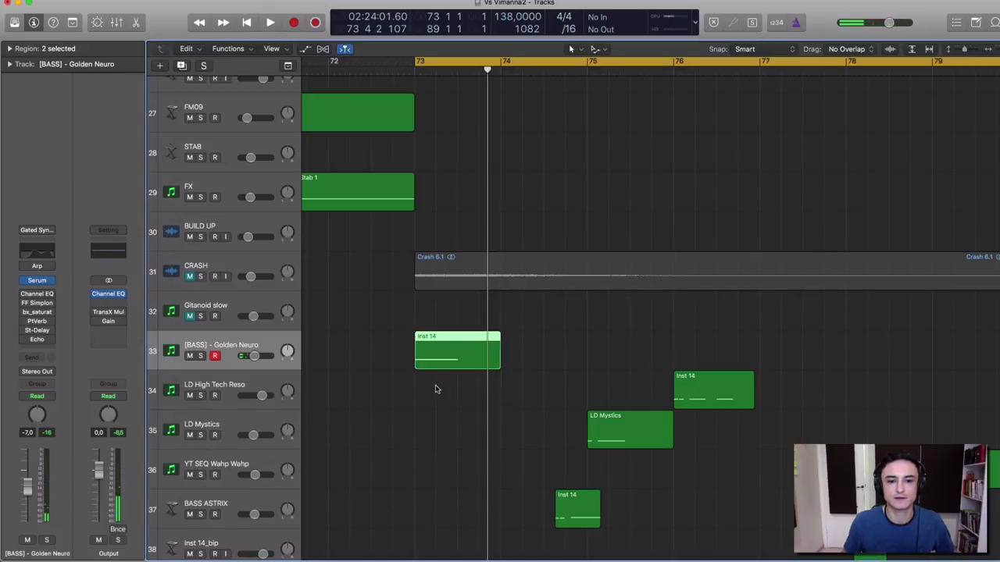
# Step: Examine the effects rack of the Golden Neuro patch in Serum while playing the bass, return to its oscillators and close it
pyautogui.press('super+Right')
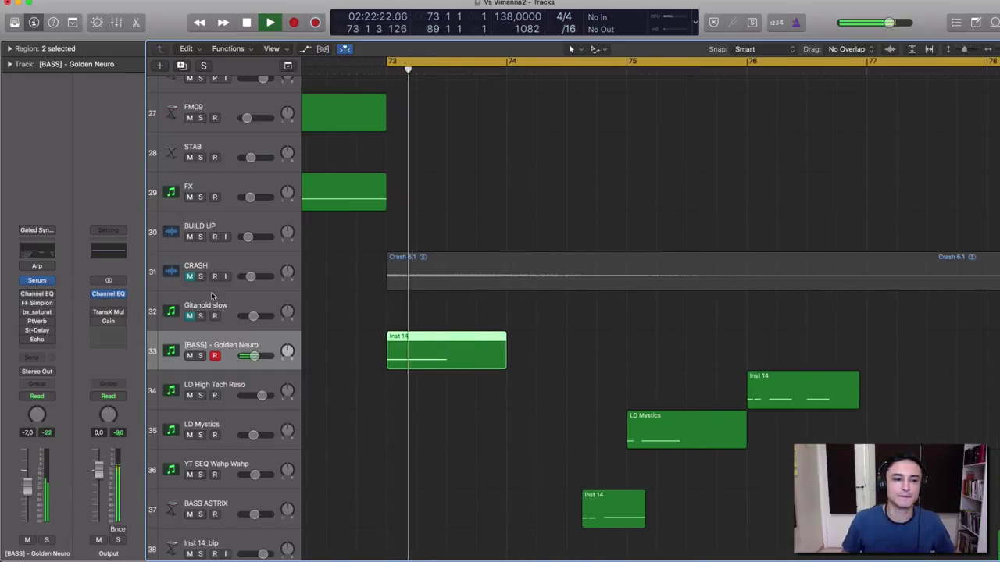
pyautogui.click(37, 279)
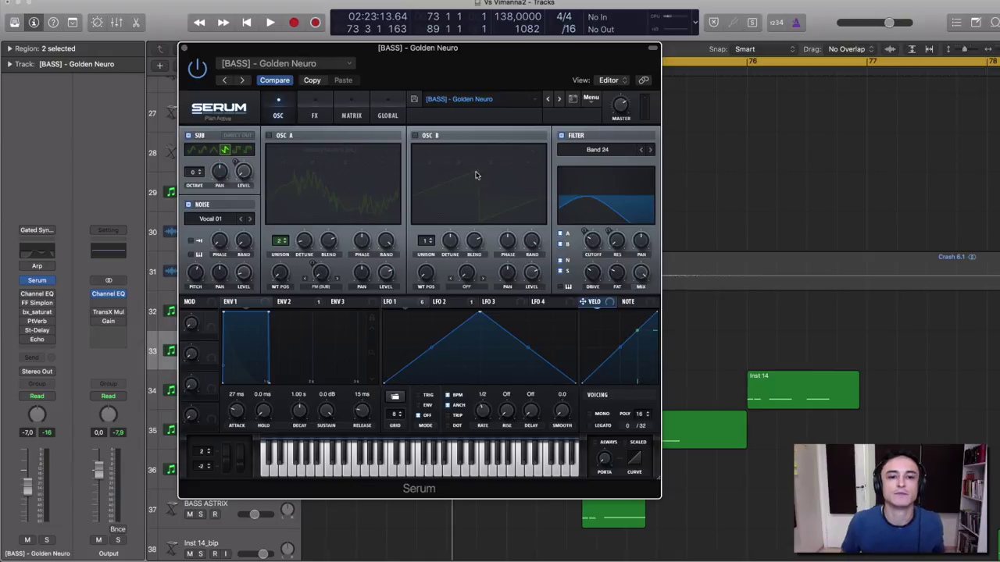
pyautogui.click(320, 115)
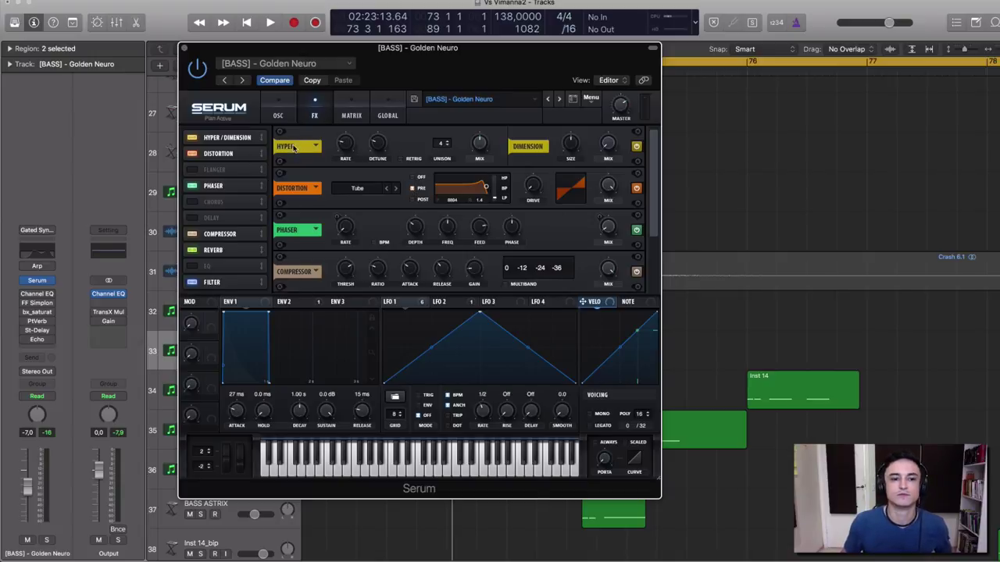
pyautogui.scroll(-2, 336, 211)
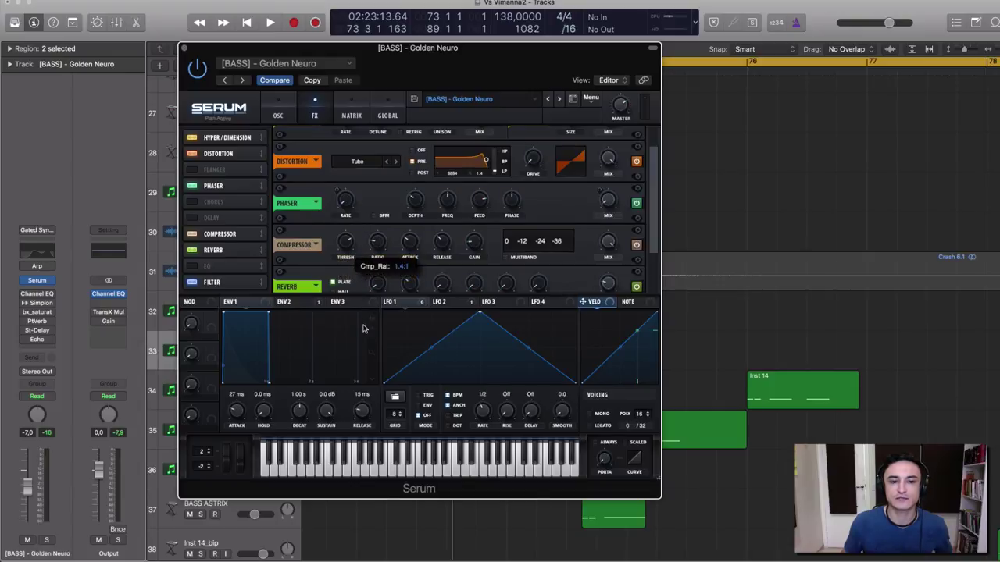
pyautogui.press('space')
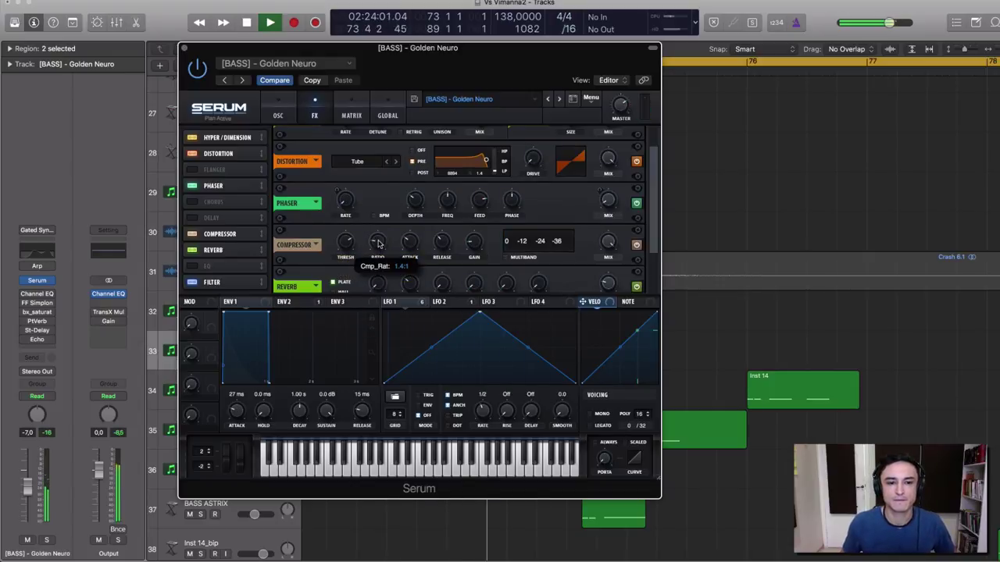
pyautogui.press('space')
pyautogui.press('space')
pyautogui.click(277, 114)
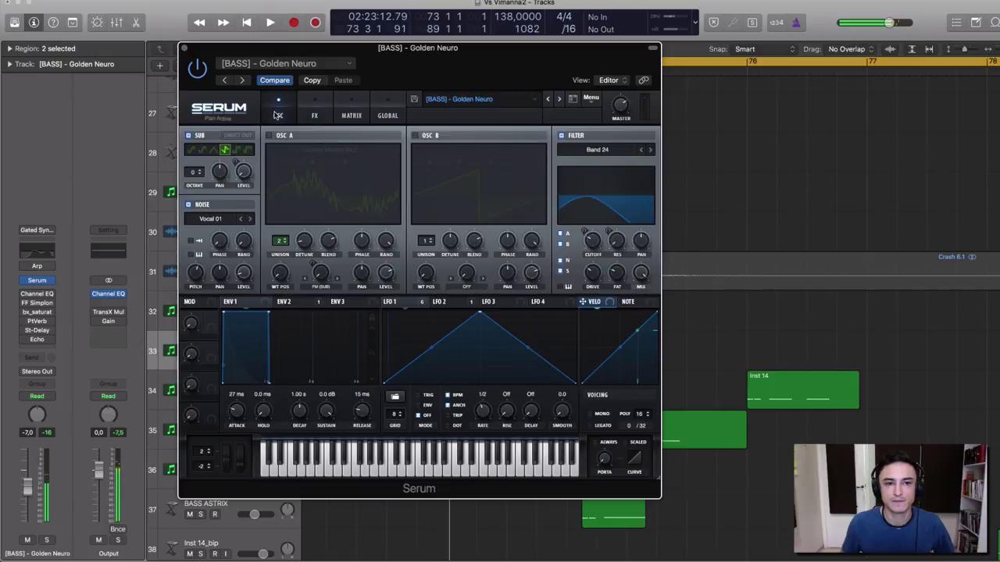
pyautogui.click(184, 48)
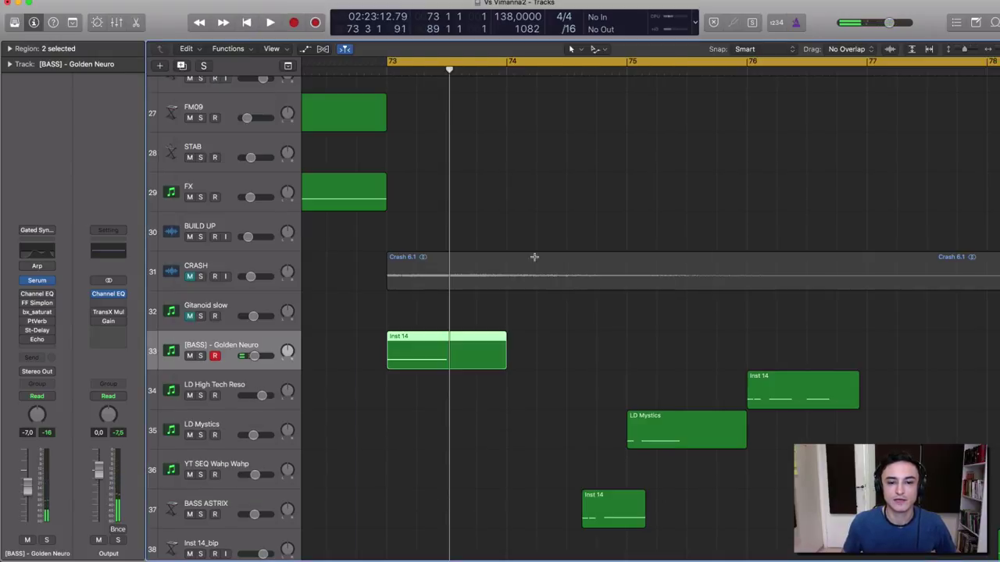
# Step: Enable the Channel EQ on the [BASS] - Golden Neuro track and compare the bar 73 bass without and with it
pyautogui.click(593, 321)
pyautogui.click(228, 341)
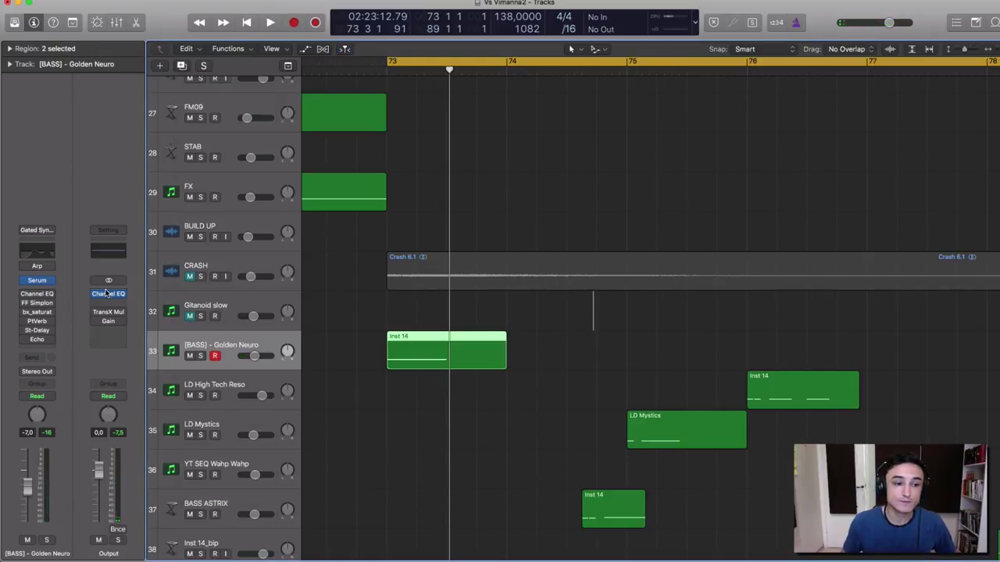
pyautogui.press('space')
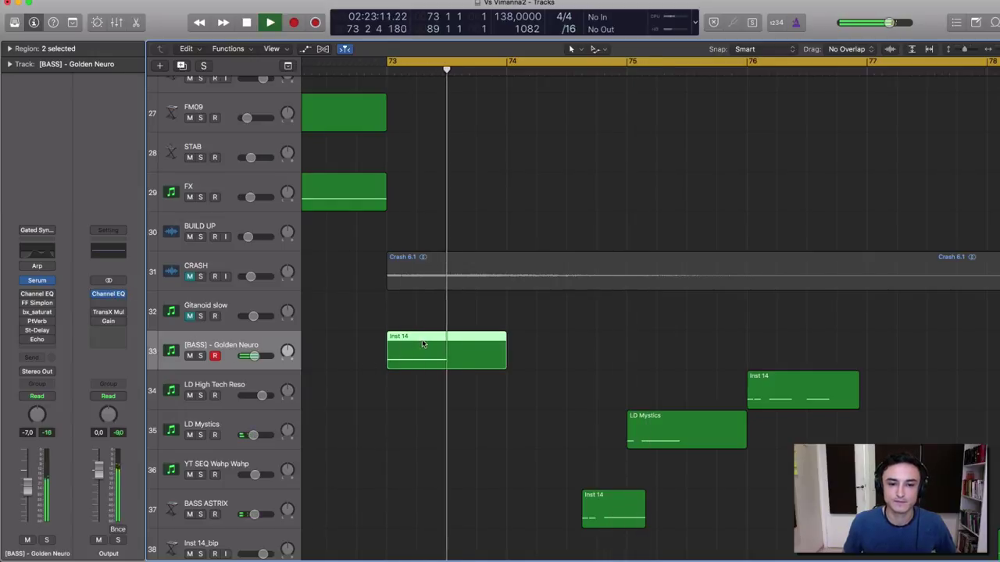
pyautogui.press('space')
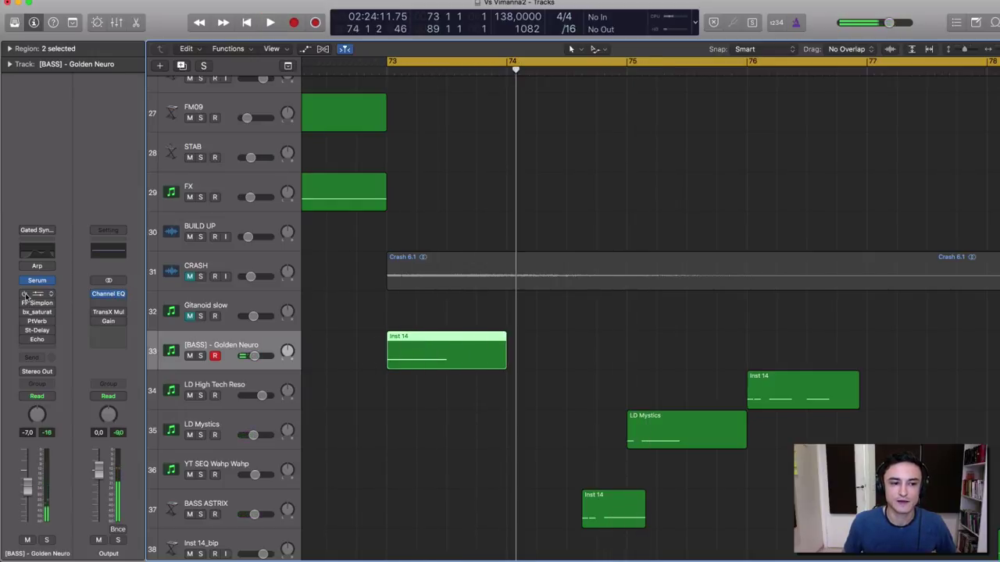
pyautogui.click(38, 294)
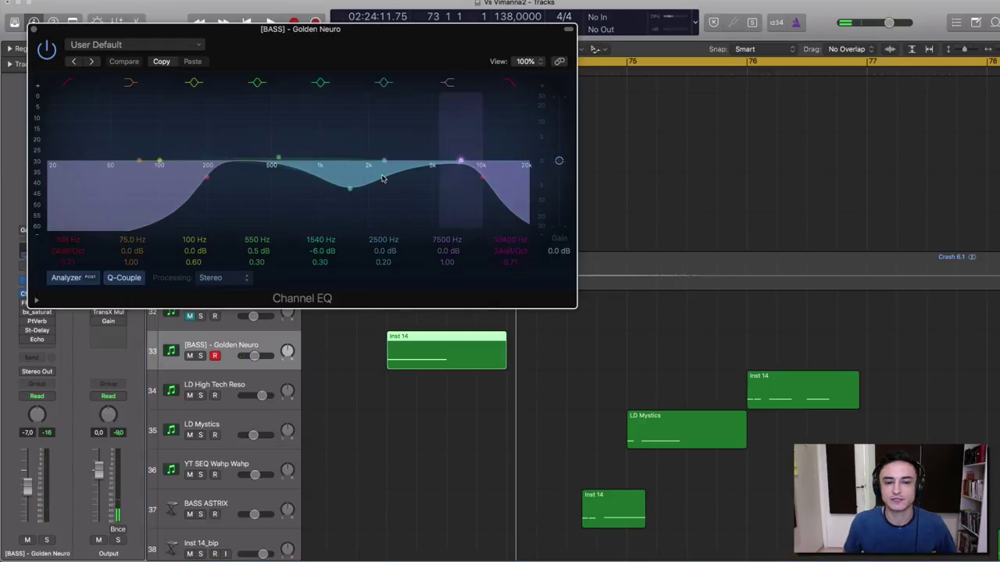
pyautogui.press('space')
pyautogui.press('space')
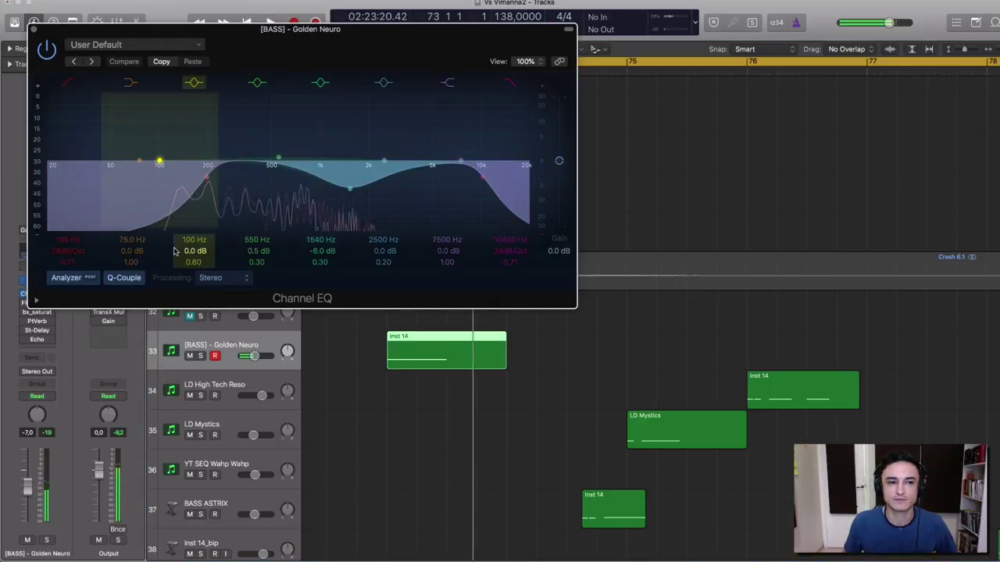
pyautogui.click(35, 31)
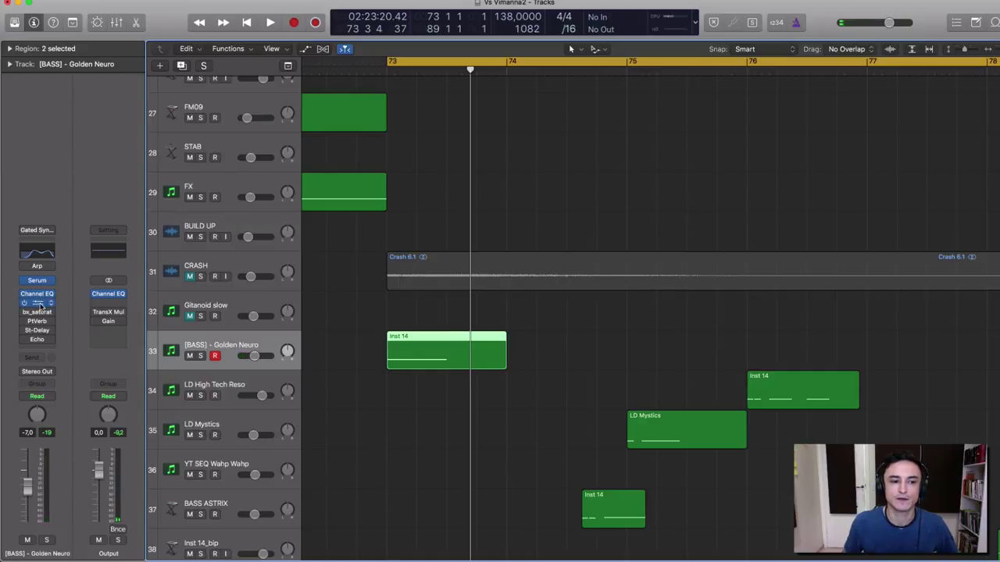
# Step: Audition the Golden Neuro bass through the FF Simplon filter, close the plugin and replay from bar 73
pyautogui.click(31, 304)
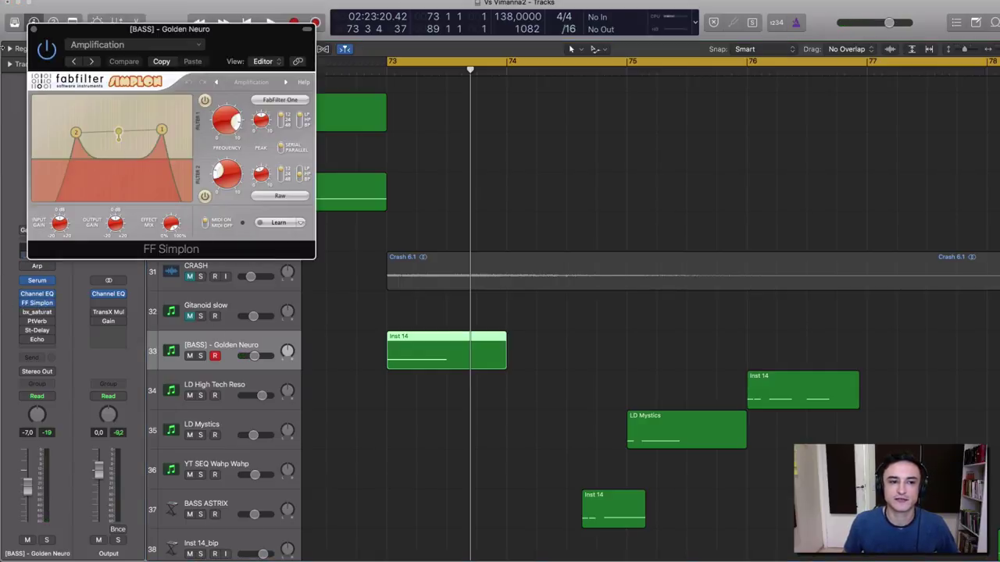
pyautogui.press('space')
pyautogui.press('space')
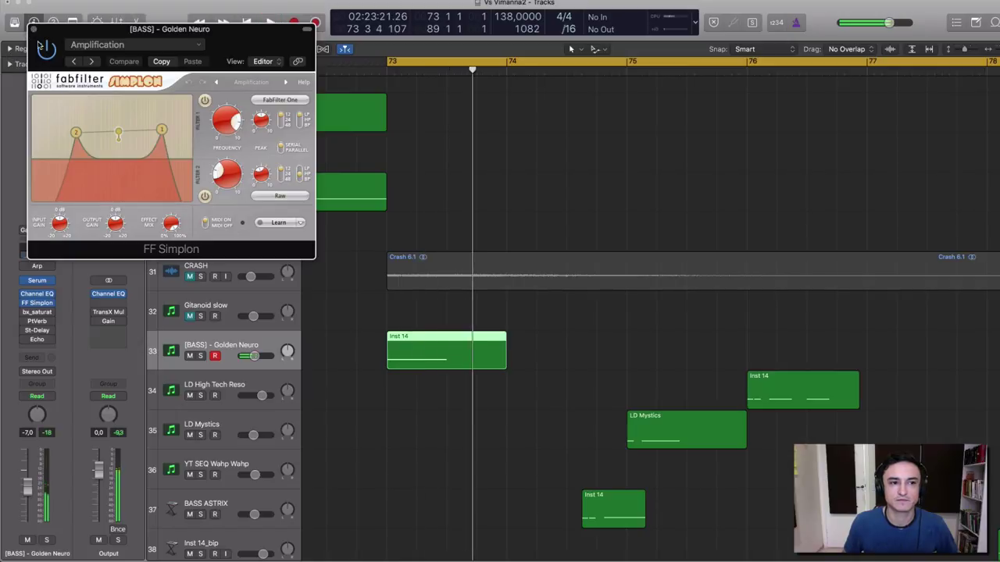
pyautogui.click(33, 30)
pyautogui.press('space')
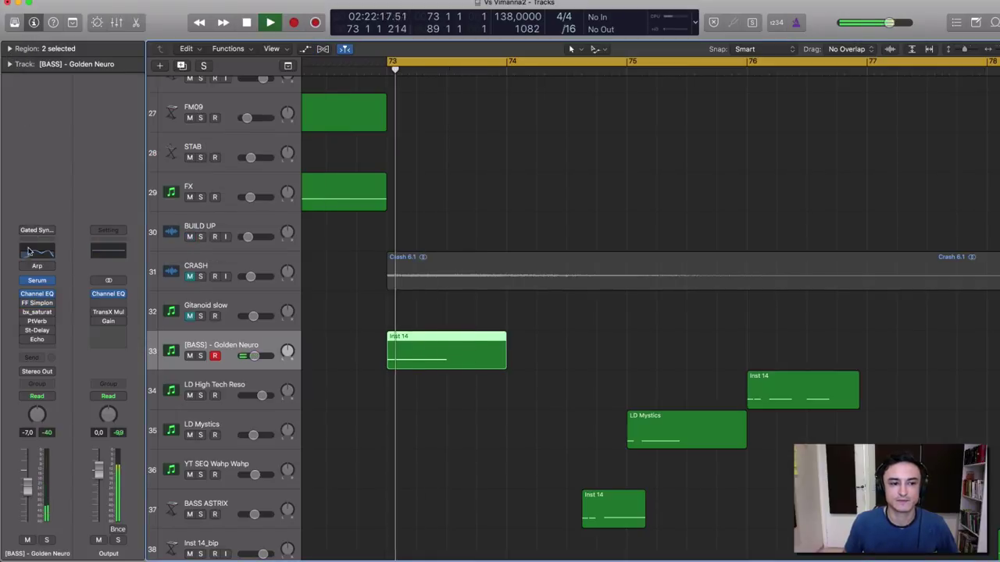
pyautogui.press('space')
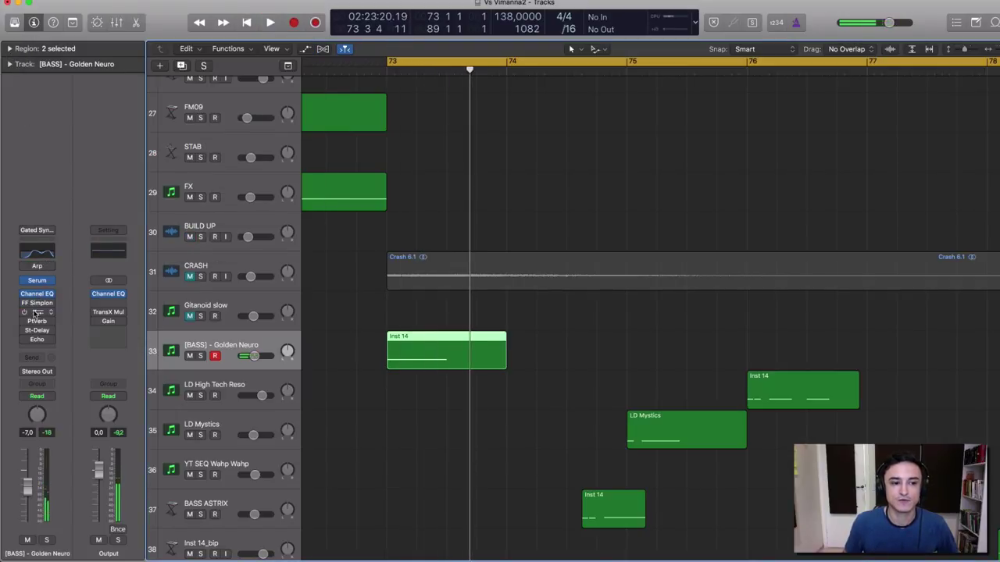
# Step: Enable bx_saturator V2 on the Golden Neuro track, audition the bass through it and close the plugin
pyautogui.click(34, 312)
pyautogui.press('space')
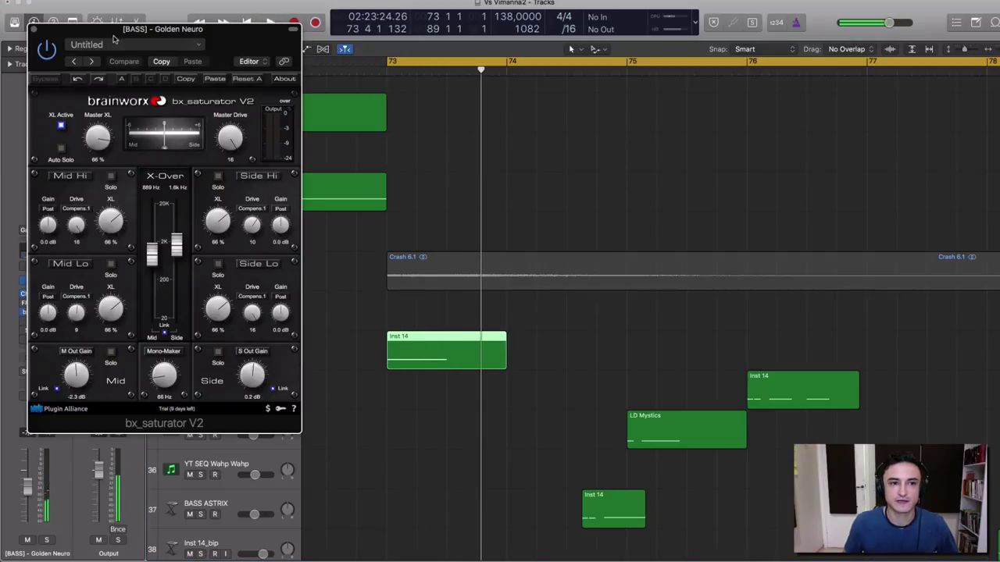
pyautogui.moveTo(114, 39); pyautogui.dragTo(246, 49)
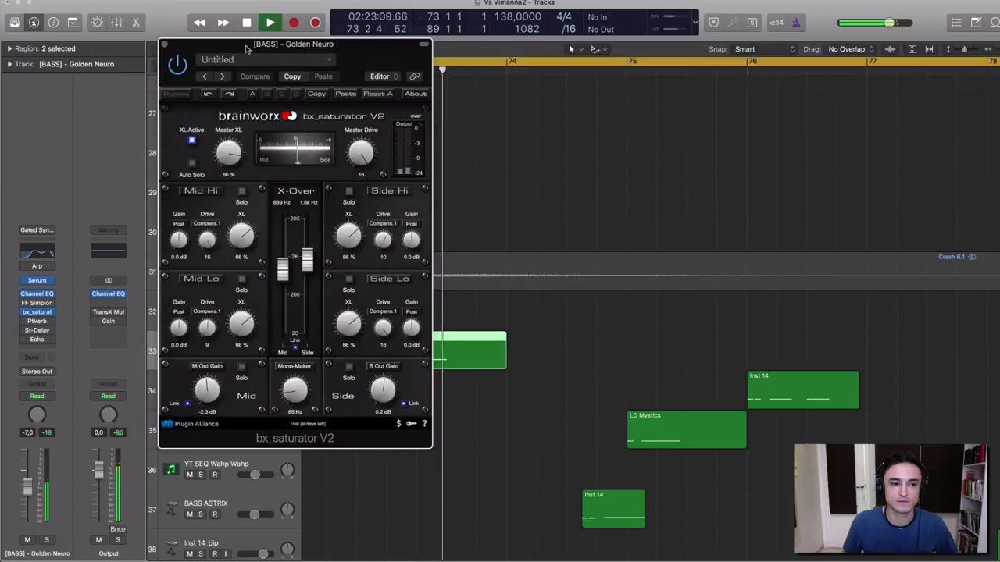
pyautogui.press('space')
pyautogui.click(165, 45)
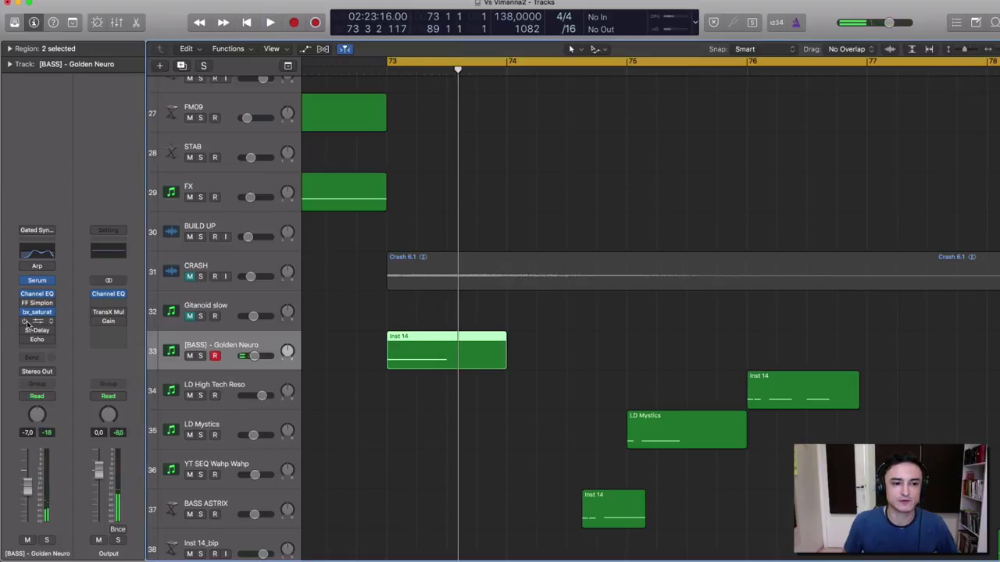
# Step: Enable PlatinumVerb on the Golden Neuro track, audition the bass through it from bar 73 and close the plugin
pyautogui.click(38, 322)
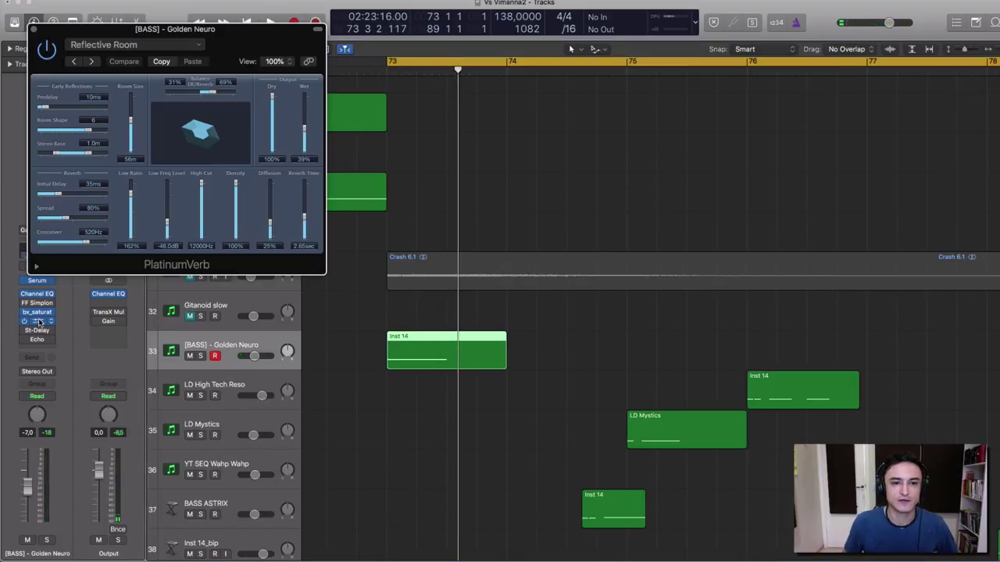
pyautogui.press('space')
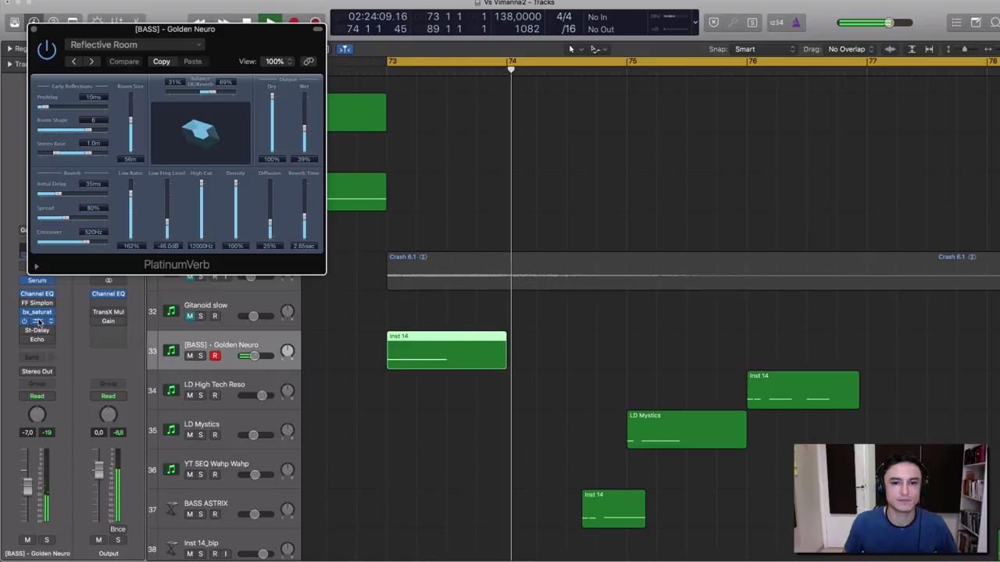
pyautogui.press('space')
pyautogui.press('space')
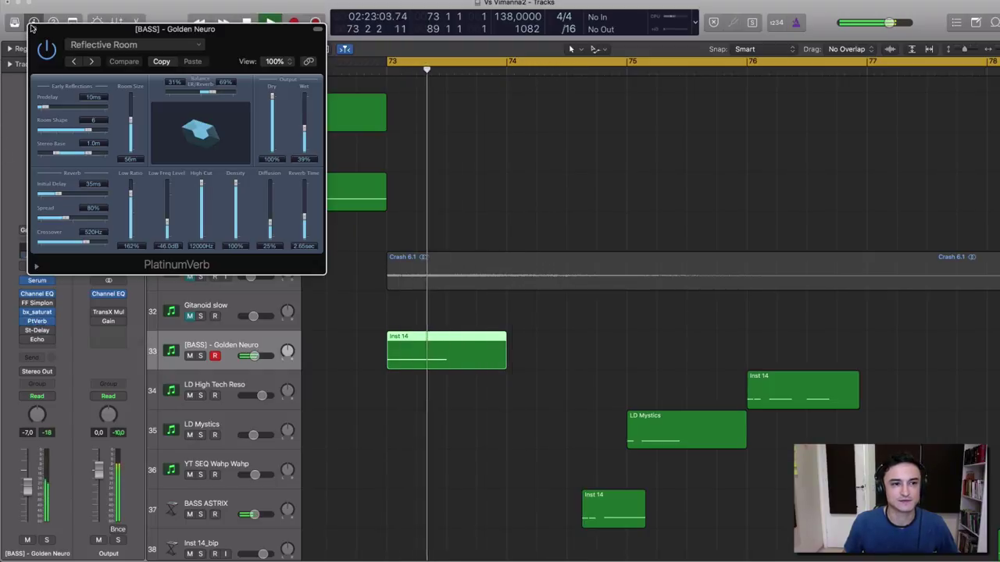
pyautogui.press('super+w')
pyautogui.press('space')
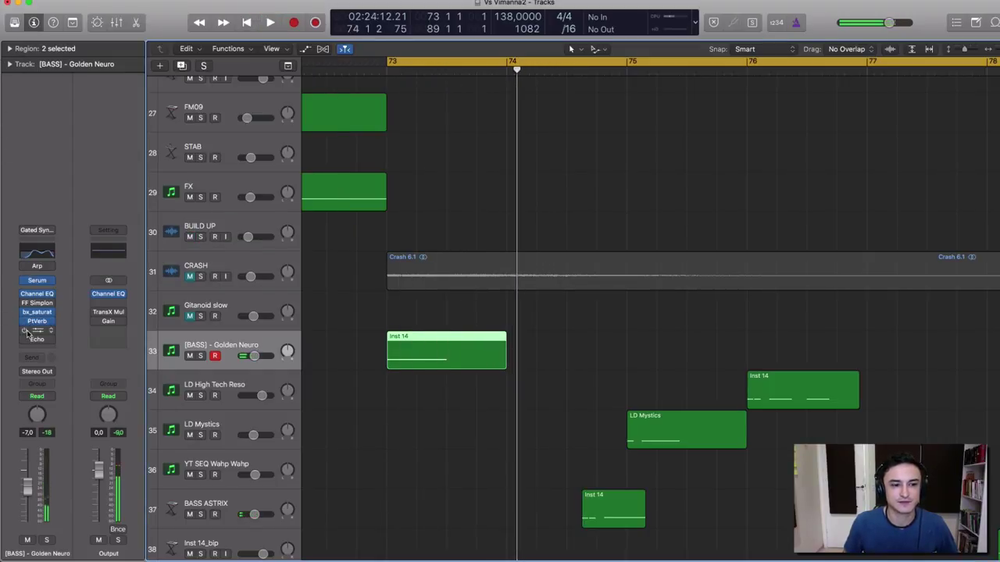
# Step: Enable the Stereo Delay and Echo on the Golden Neuro track, auditioning the bass from bar 73 with each one
pyautogui.press('space')
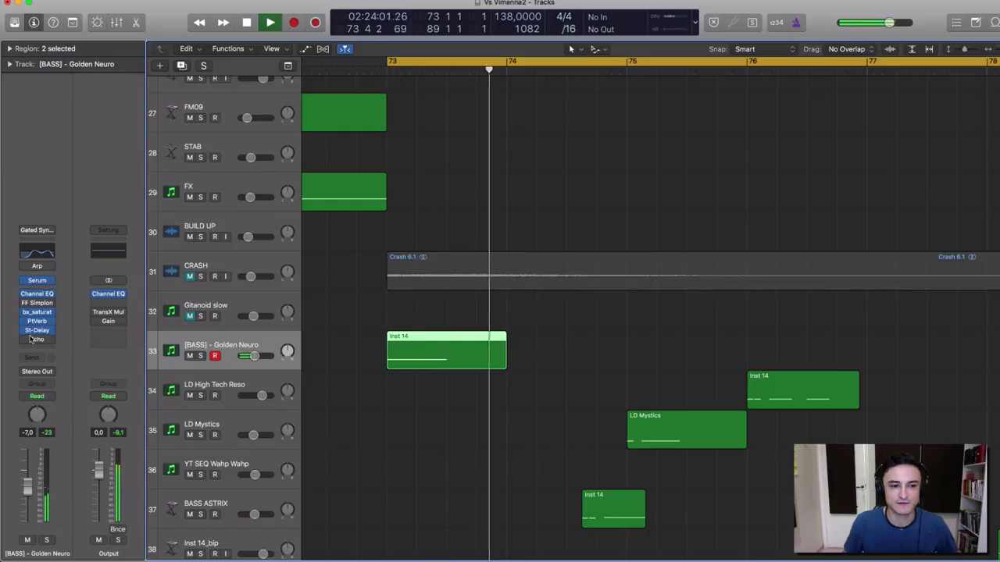
pyautogui.press('space')
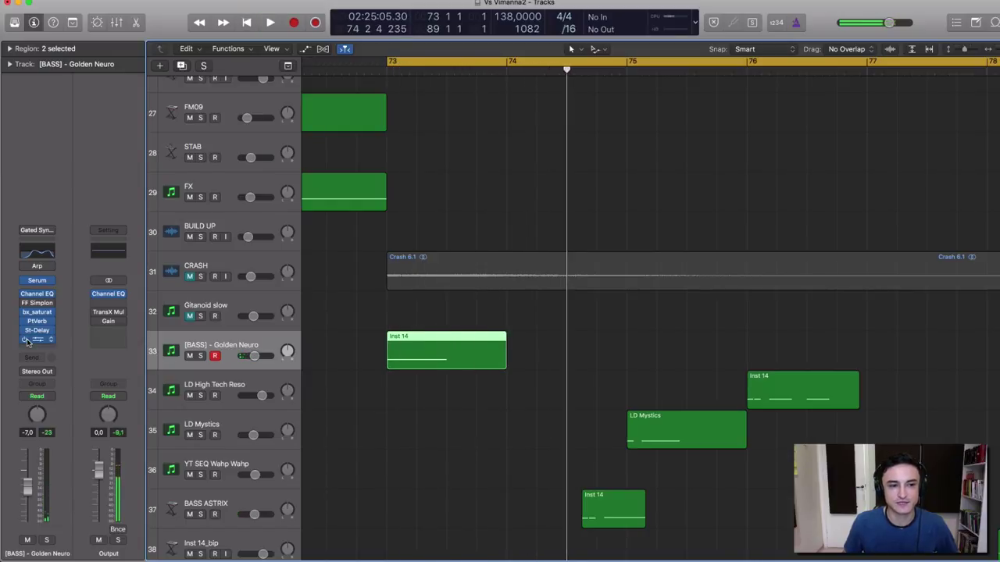
pyautogui.press('space')
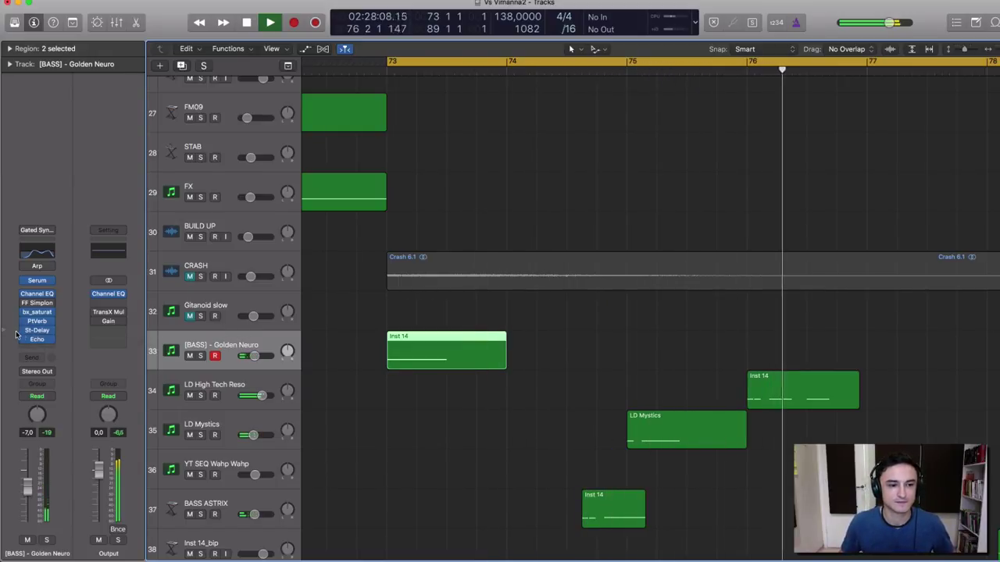
pyautogui.press('space')
# Step: Raise the Golden Neuro Stereo Delay's low cut to 870 Hz left and 730 Hz right, auditioning the delay, and close it
pyautogui.click(35, 330)
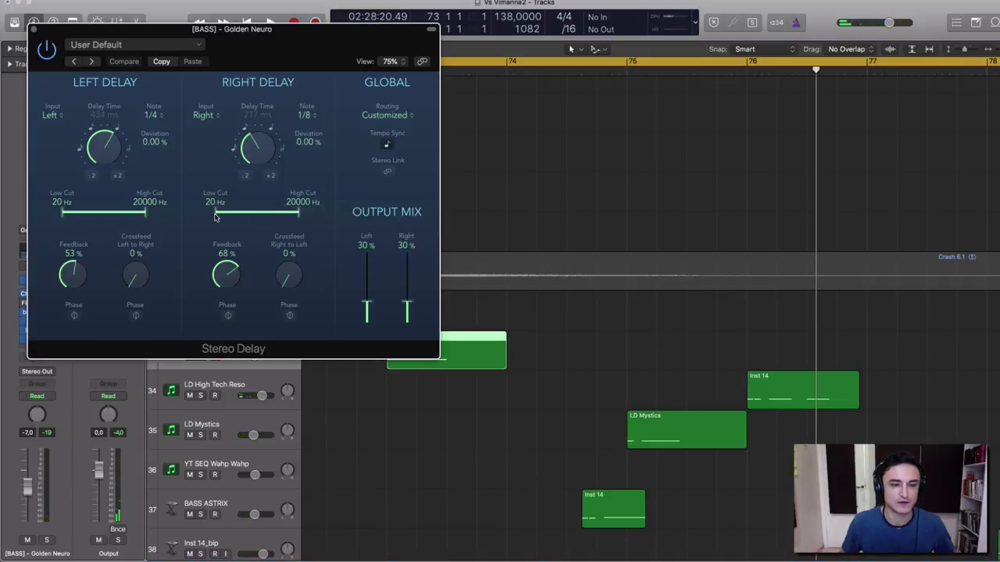
pyautogui.moveTo(215, 218); pyautogui.dragTo(246, 212)
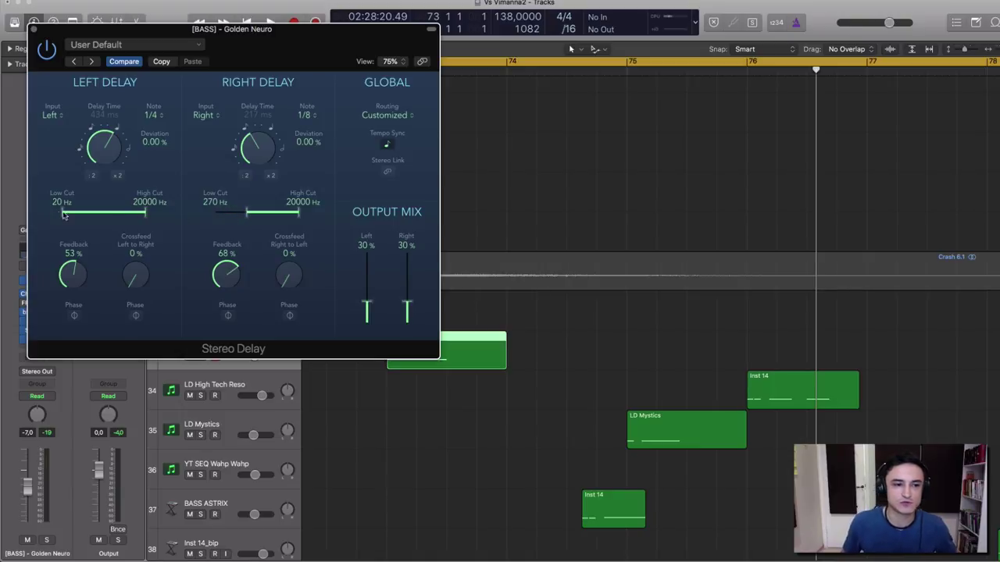
pyautogui.moveTo(62, 217); pyautogui.dragTo(100, 218)
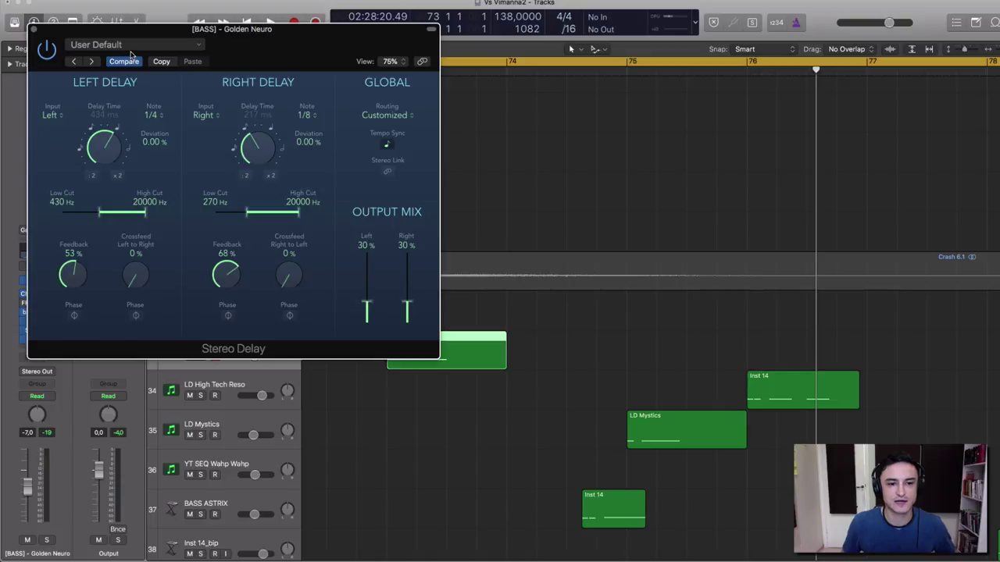
pyautogui.press('space')
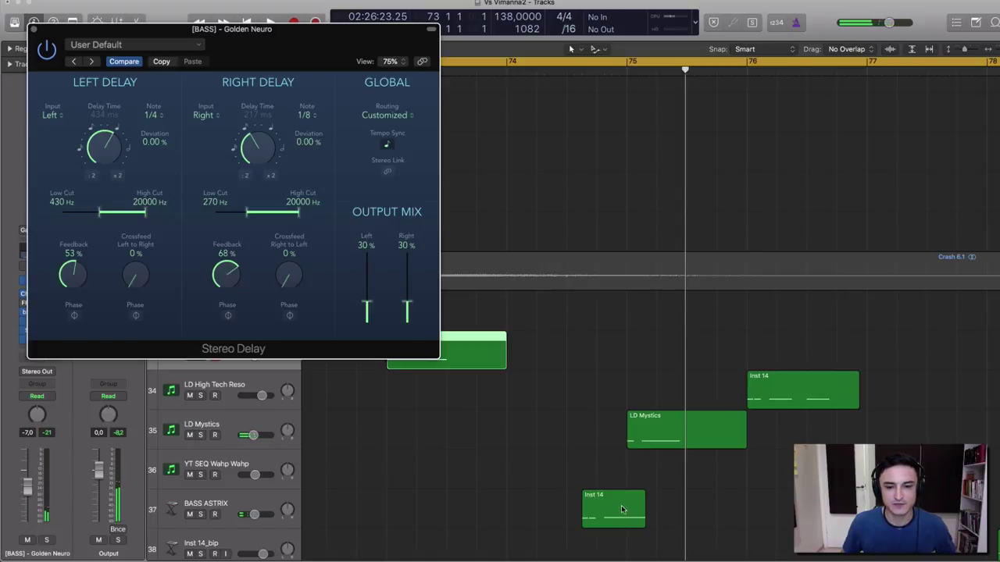
pyautogui.moveTo(98, 213); pyautogui.dragTo(109, 214)
pyautogui.moveTo(247, 213); pyautogui.dragTo(257, 215)
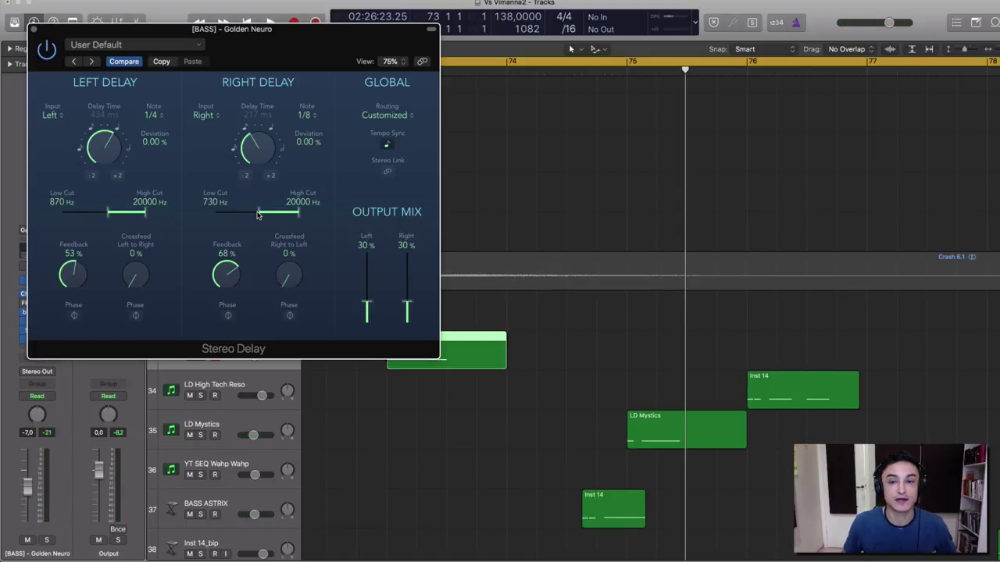
pyautogui.click(33, 31)
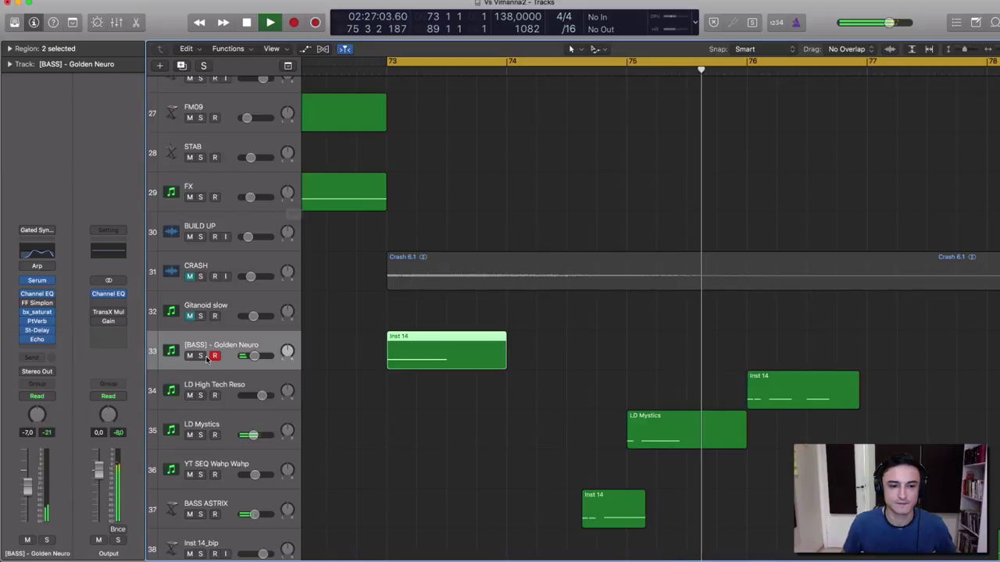
# Step: Replay the section from bar 73 to hear the Golden Neuro bass with its enabled effects
pyautogui.press('space')
pyautogui.press('space')
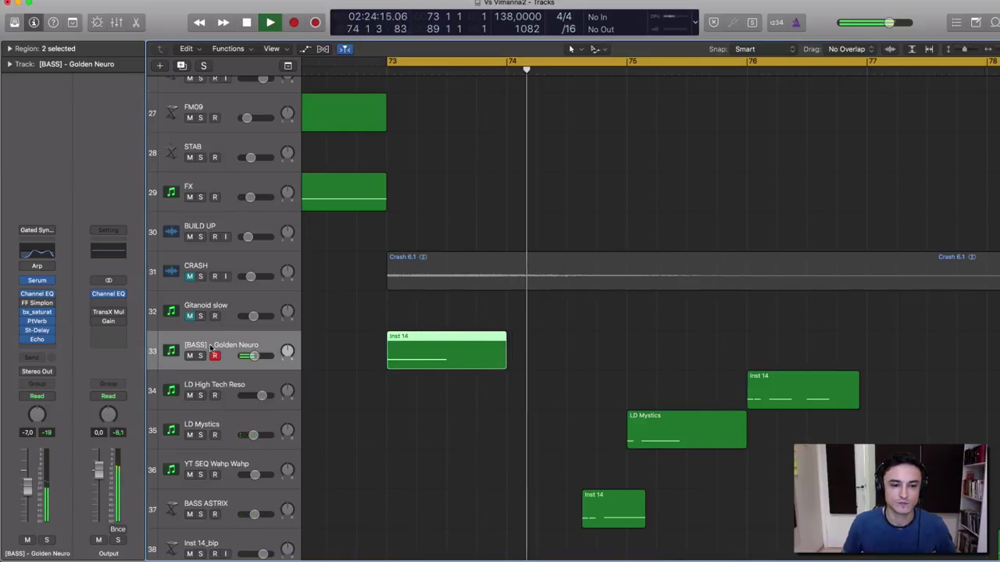
pyautogui.press('space')
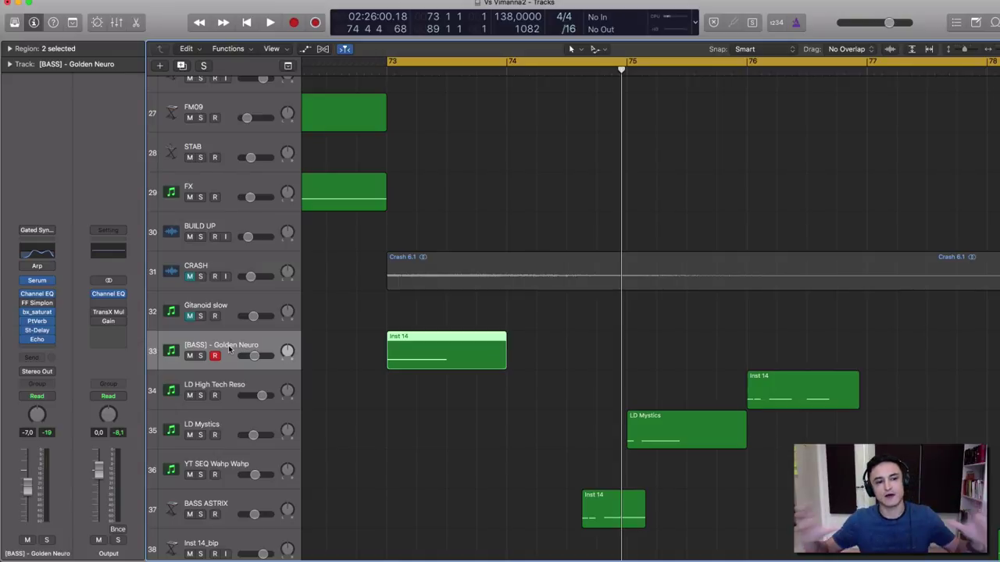
# Step: Examine the Golden Neuro track's Channel EQ curve and close the plugin
pyautogui.click(26, 256)
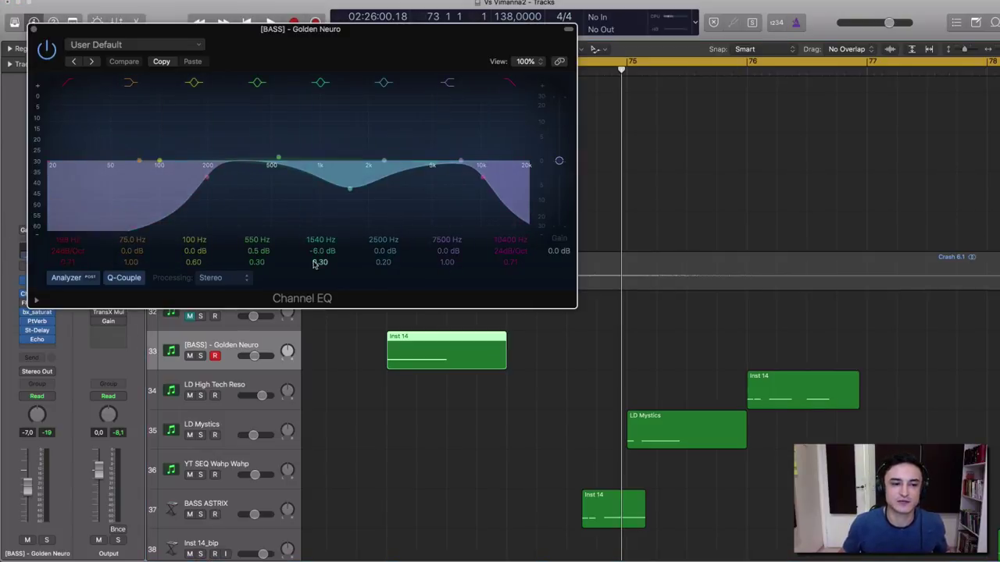
pyautogui.moveTo(330, 29); pyautogui.dragTo(619, 77)
pyautogui.click(321, 79)
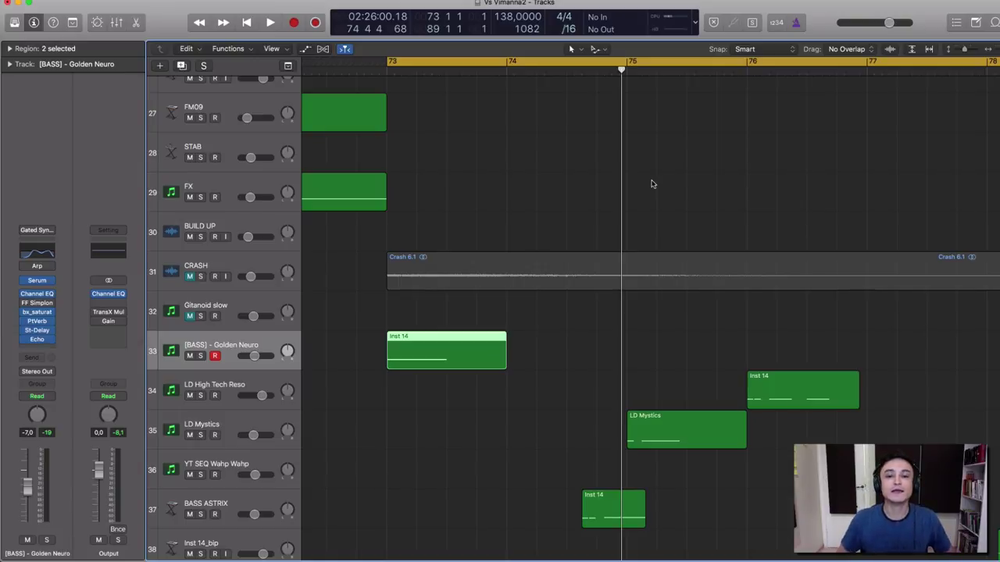
# Step: Set the cycle range to bars 73 through 76 and solo the [BASS] - Golden Neuro track
pyautogui.scroll(-3, 538, 182)
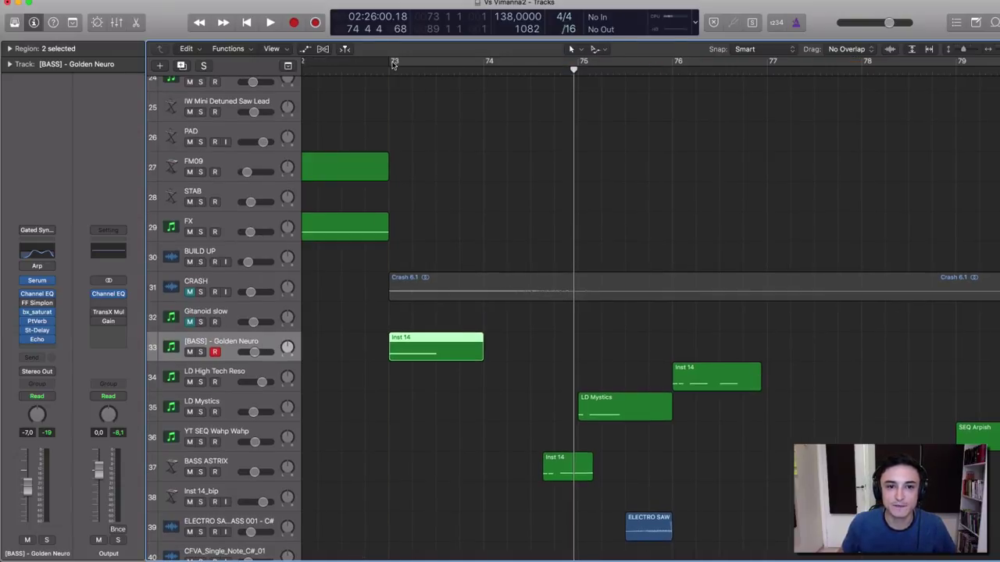
pyautogui.moveTo(394, 64); pyautogui.dragTo(767, 82)
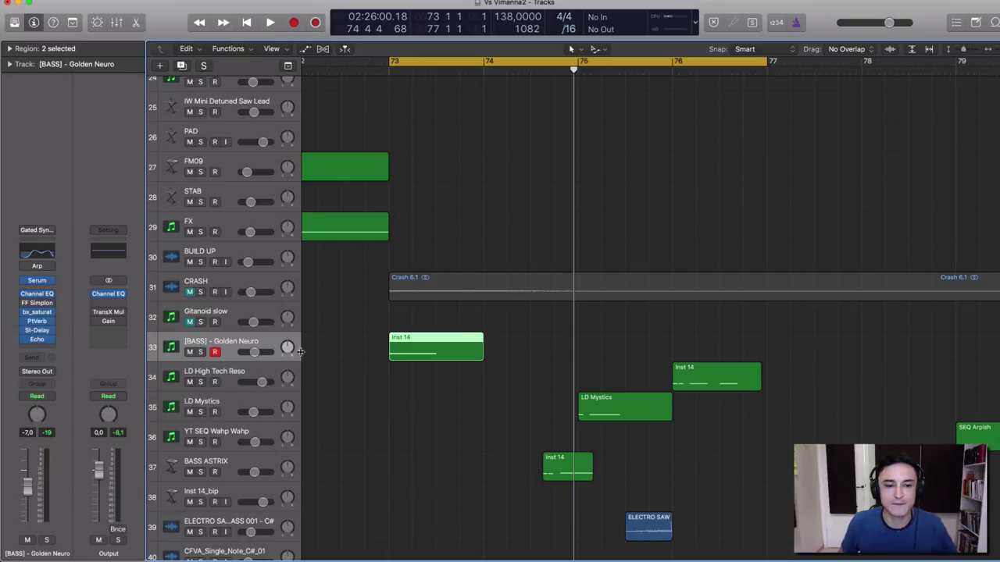
pyautogui.click(246, 342)
pyautogui.click(200, 353)
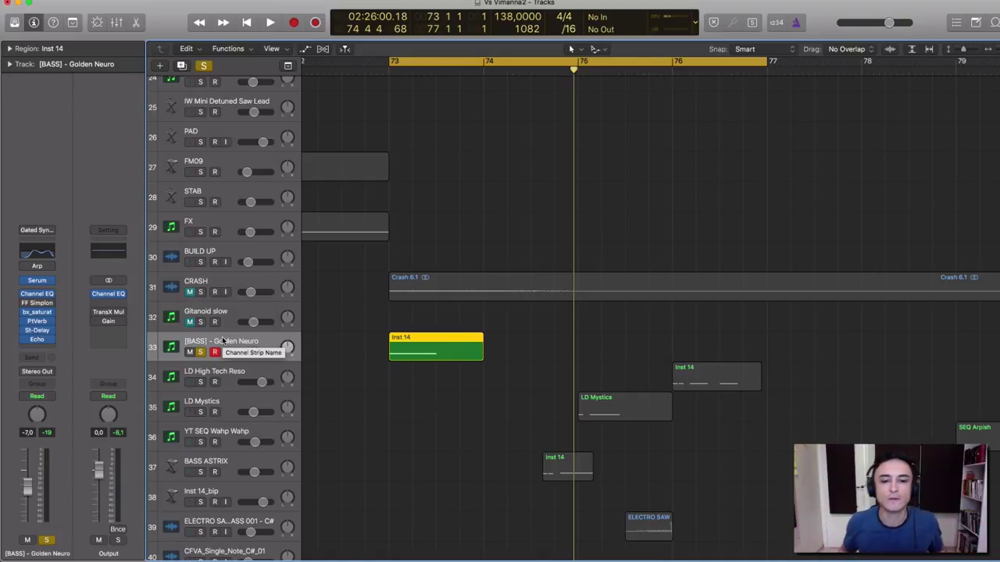
# Step: Rename the [BASS] - Golden Neuro track as NEURO
pyautogui.hscroll(-5, 223, 341)
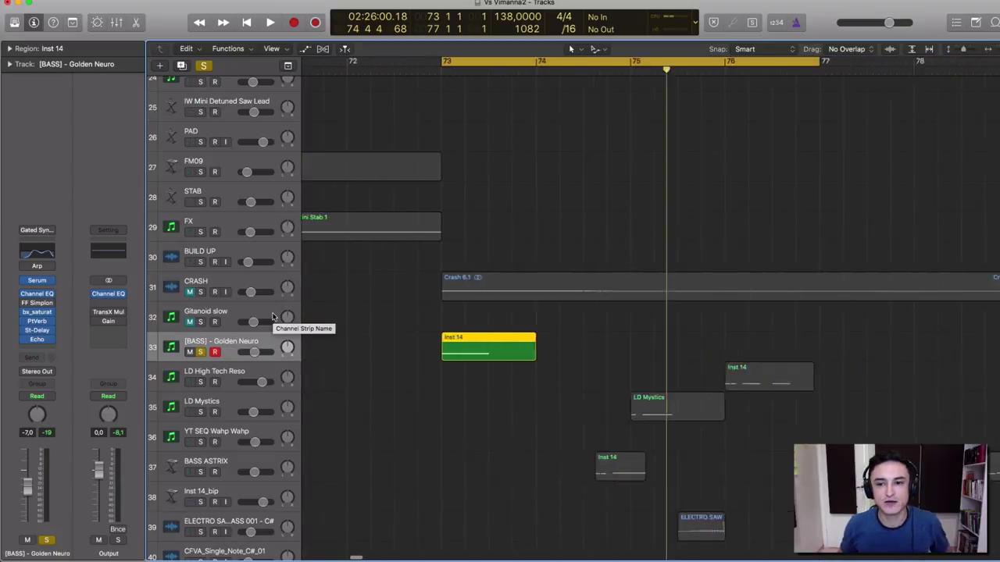
pyautogui.hscroll(2, 272, 316)
pyautogui.scroll(-5, 546, 440)
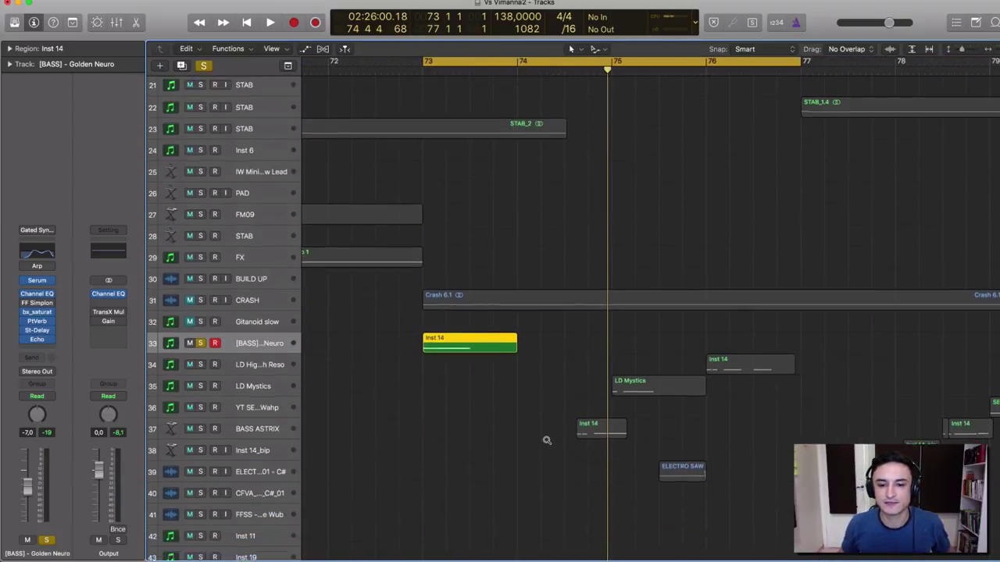
pyautogui.doubleClick(274, 340)
pyautogui.write('NEU')
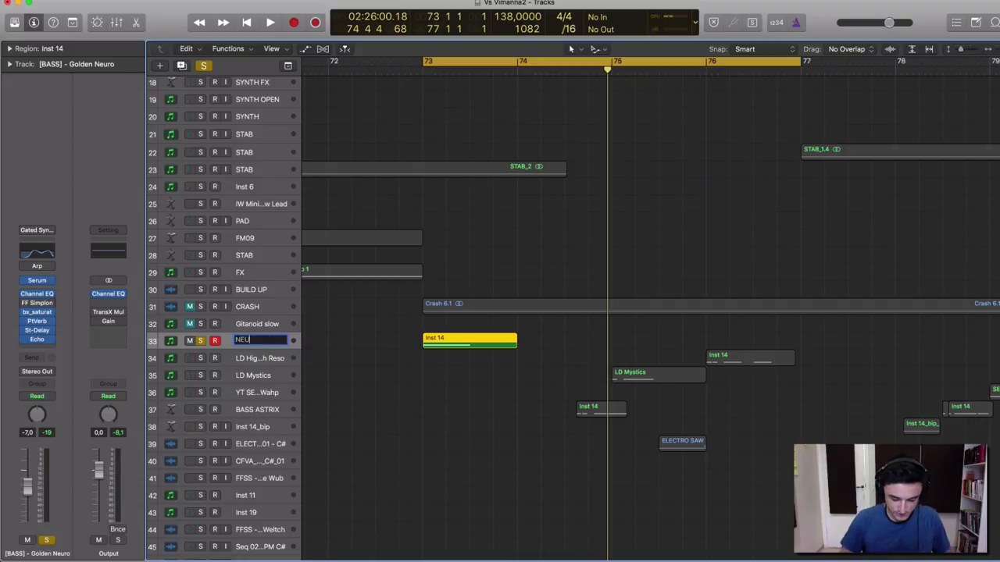
pyautogui.write('TO')
pyautogui.press('Return')
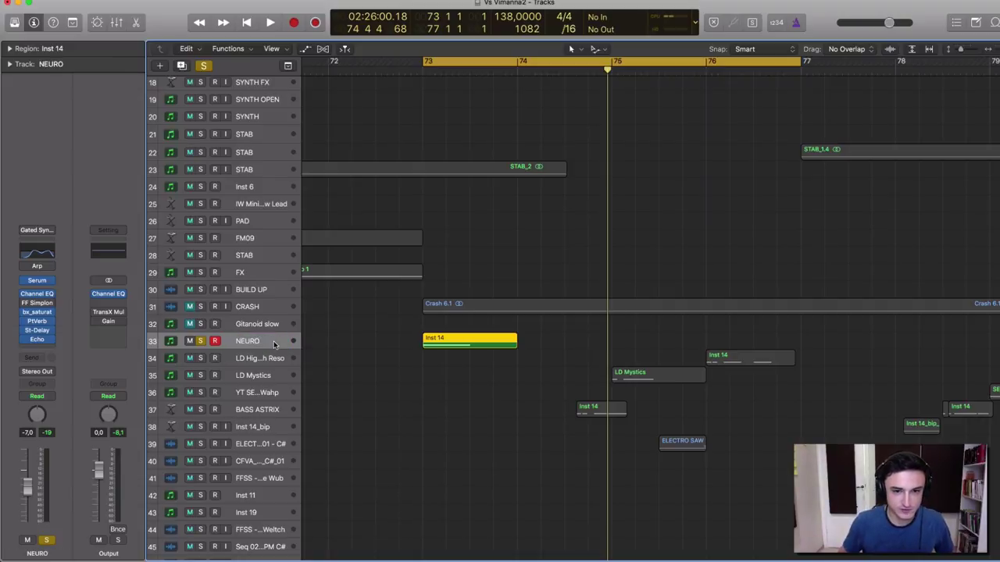
# Step: Audition the soloed NEURO bass from bar 73 and add the BASS ASTRIX track to the solo
pyautogui.press('space')
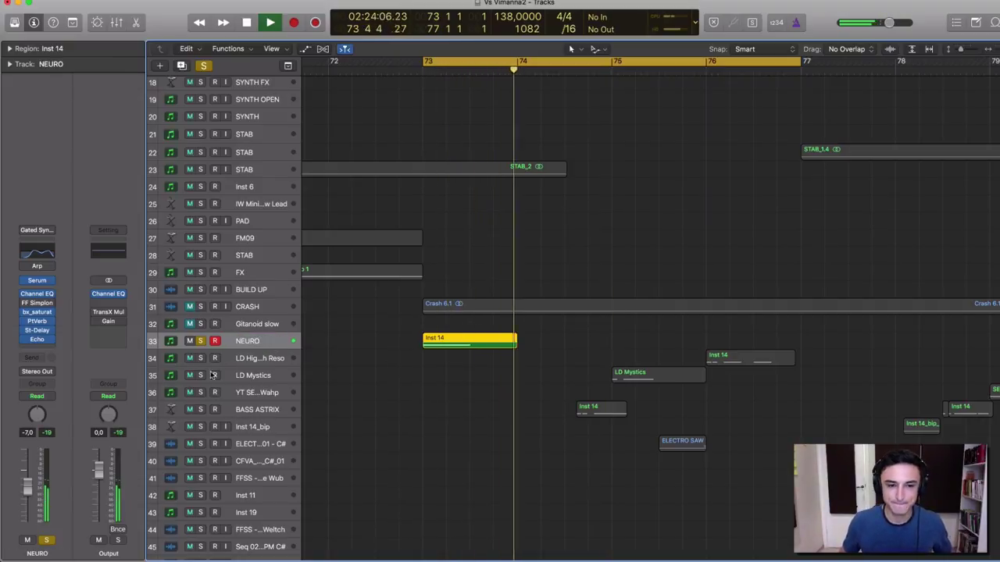
pyautogui.click(263, 413)
pyautogui.press('space')
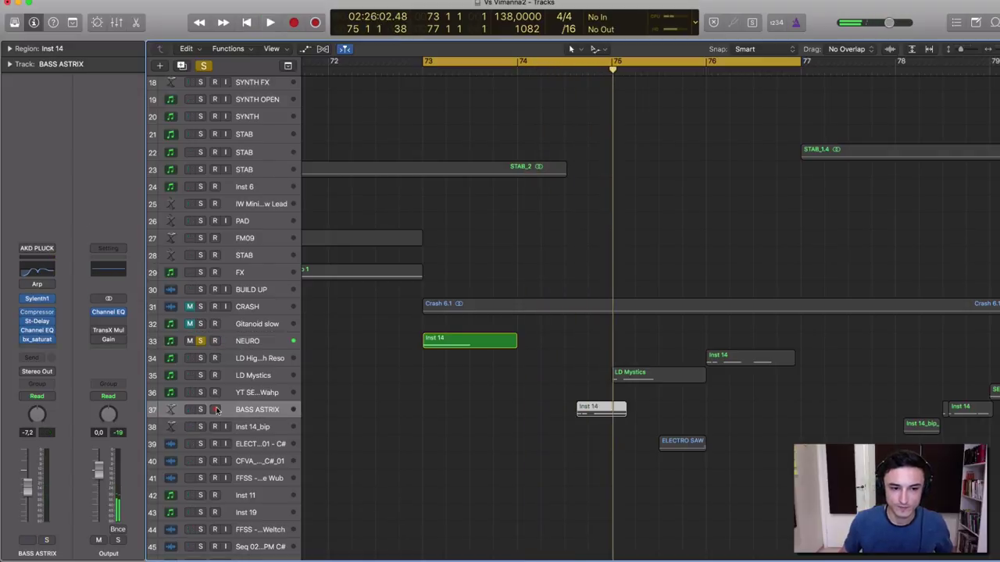
pyautogui.click(200, 410)
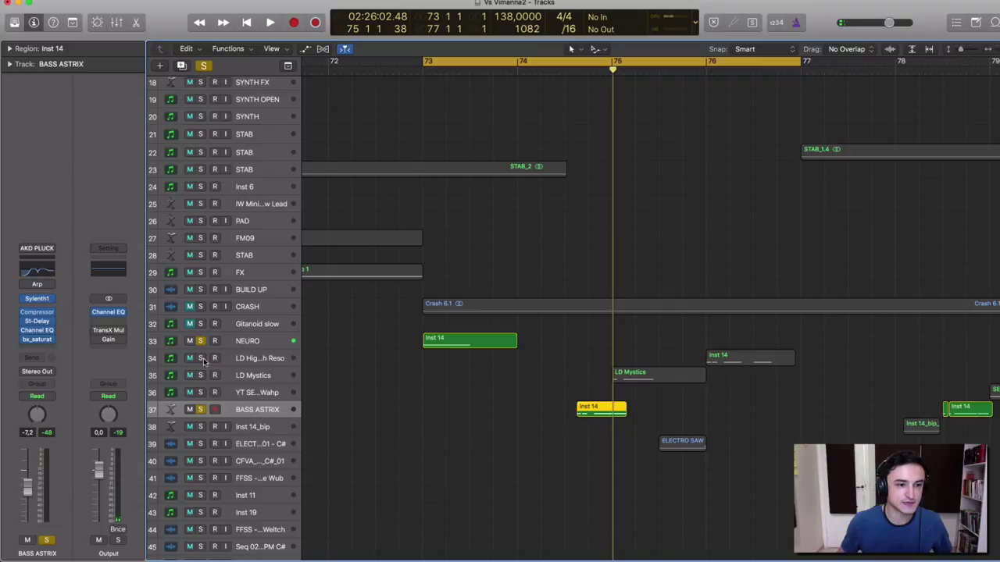
# Step: Rename the BASS ASTRIX track as SYNTH and move it directly below the NEURO track
pyautogui.doubleClick(256, 411)
pyautogui.write('SYNTH')
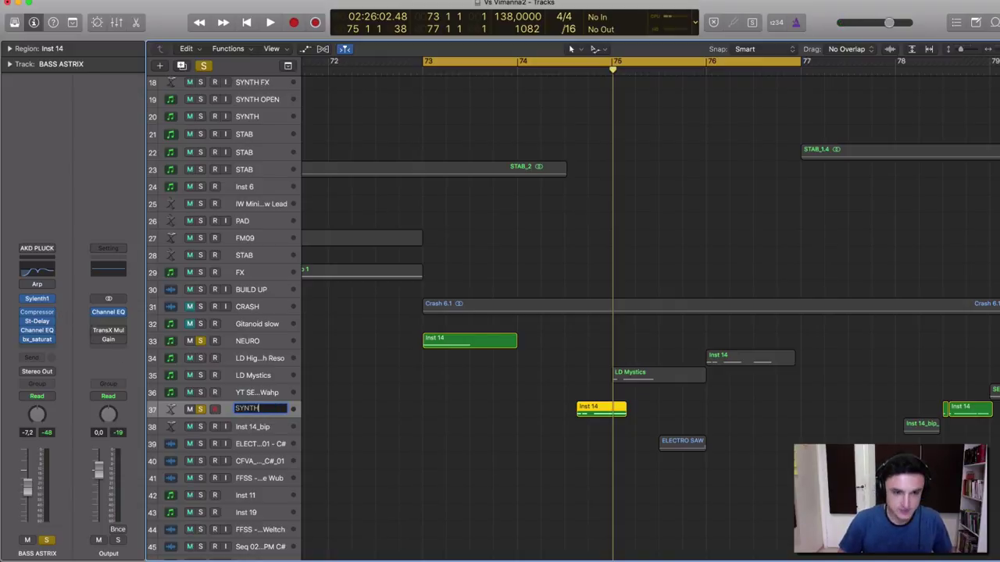
pyautogui.press('Return')
pyautogui.moveTo(256, 410); pyautogui.dragTo(264, 359)
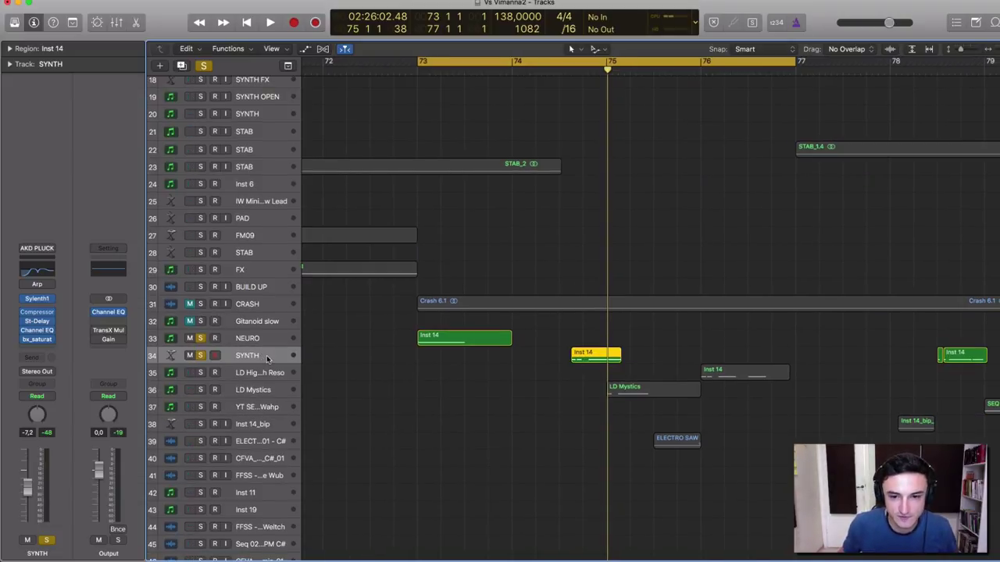
# Step: Audition the soloed NEURO and SYNTH tracks together from bar 73 and compare their channel strips
pyautogui.press('space')
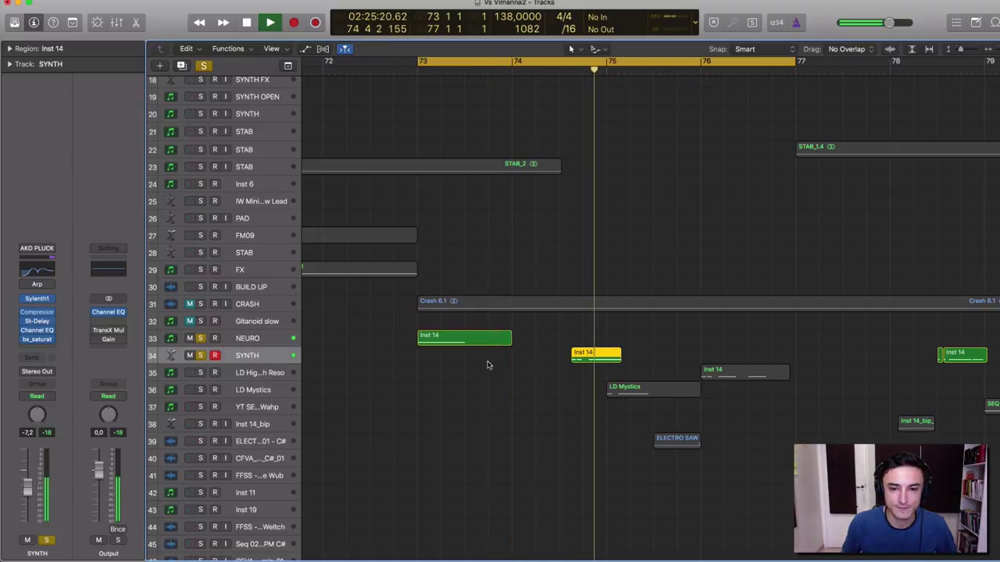
pyautogui.press('space')
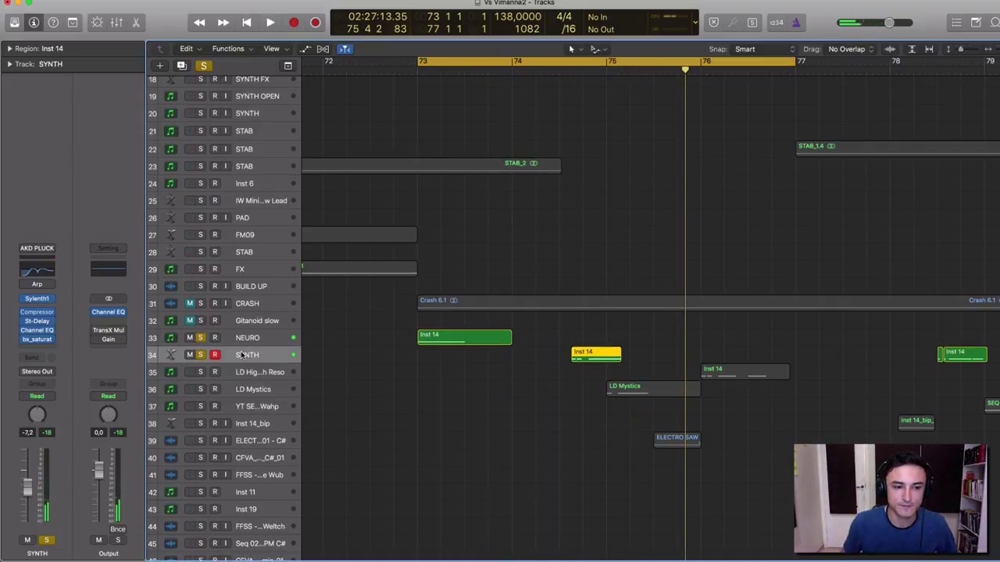
pyautogui.click(263, 337)
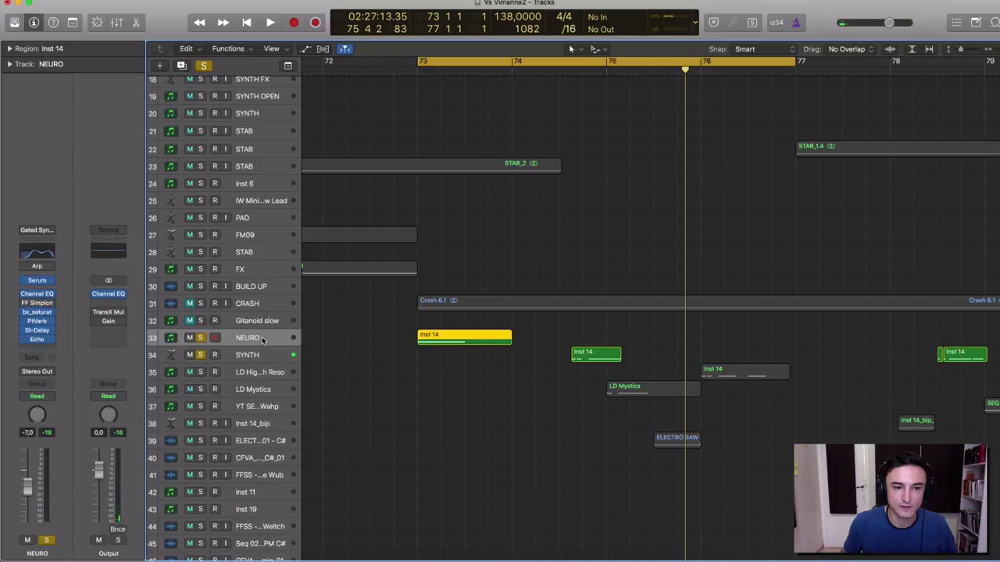
pyautogui.click(256, 353)
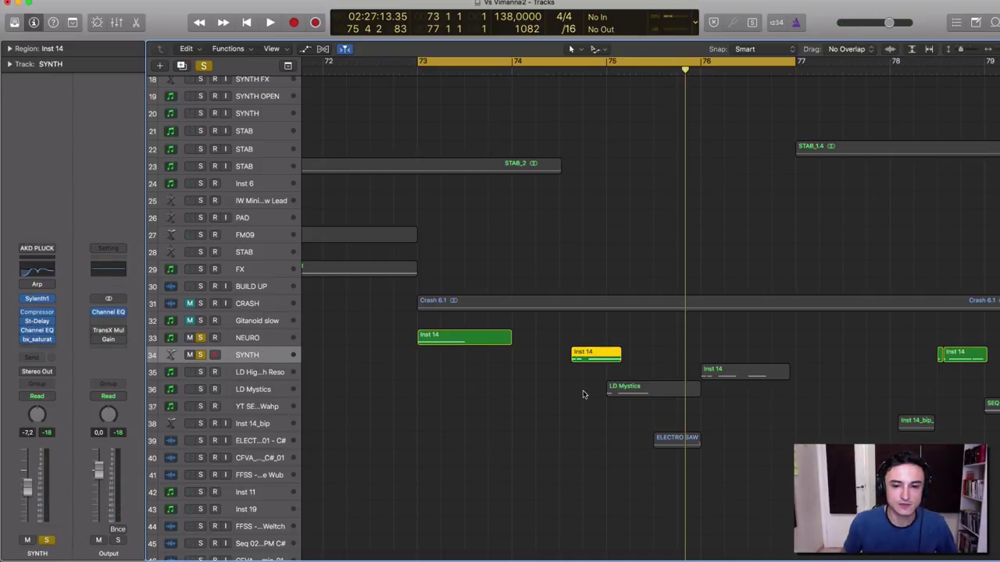
# Step: Lower the SYNTH track's volume to -8.4 dB while auditioning it together with the soloed NEURO track
pyautogui.click(278, 341)
pyautogui.click(277, 358)
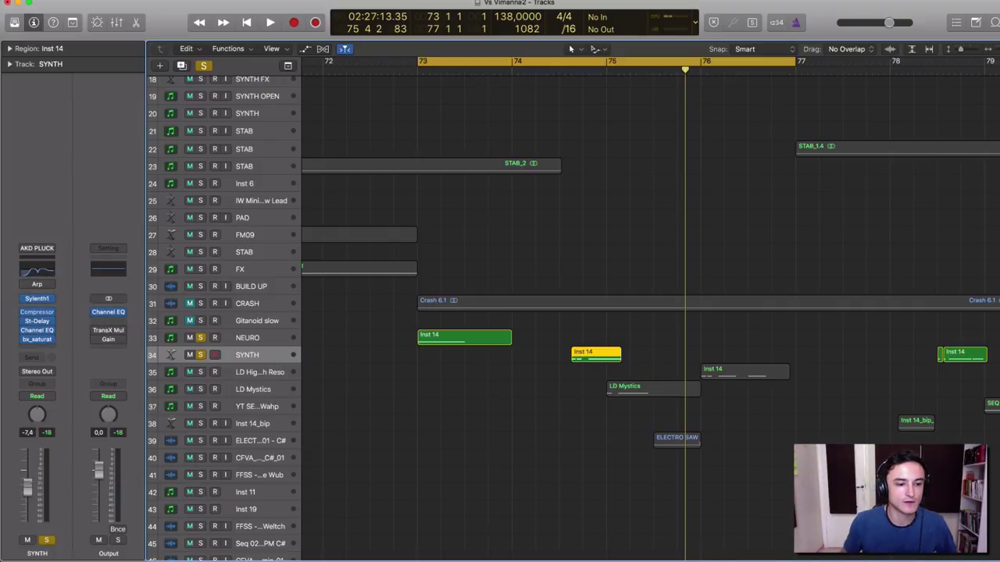
pyautogui.press('space')
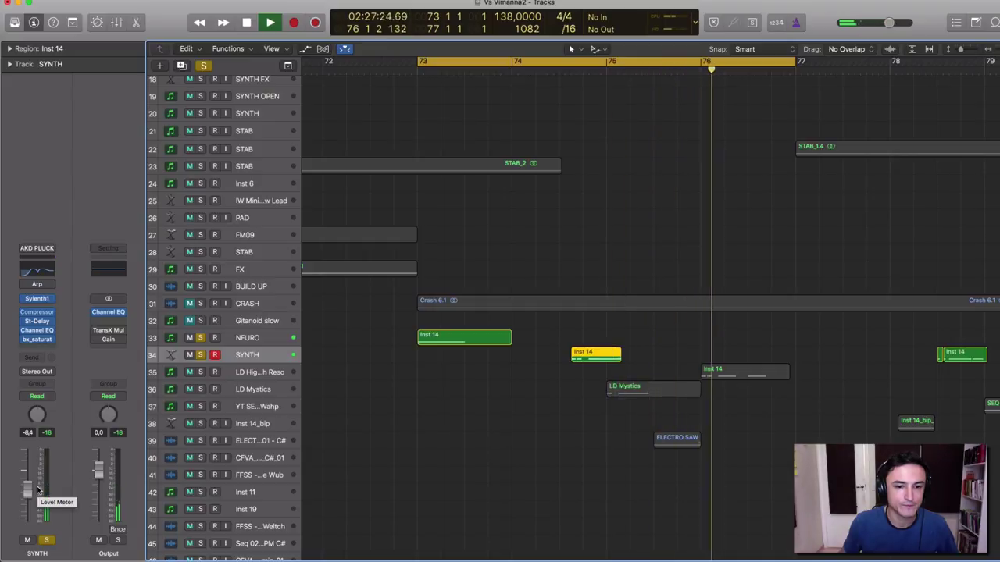
pyautogui.press('space')
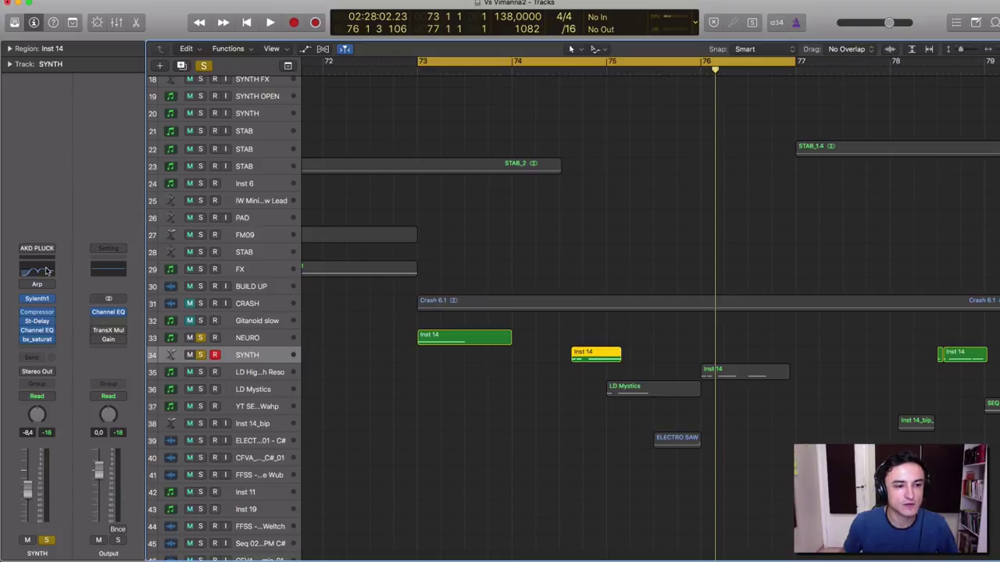
# Step: Cut the high shelf of the SYNTH track's Channel EQ by 6.0 dB at 6000 Hz during playback
pyautogui.press('space')
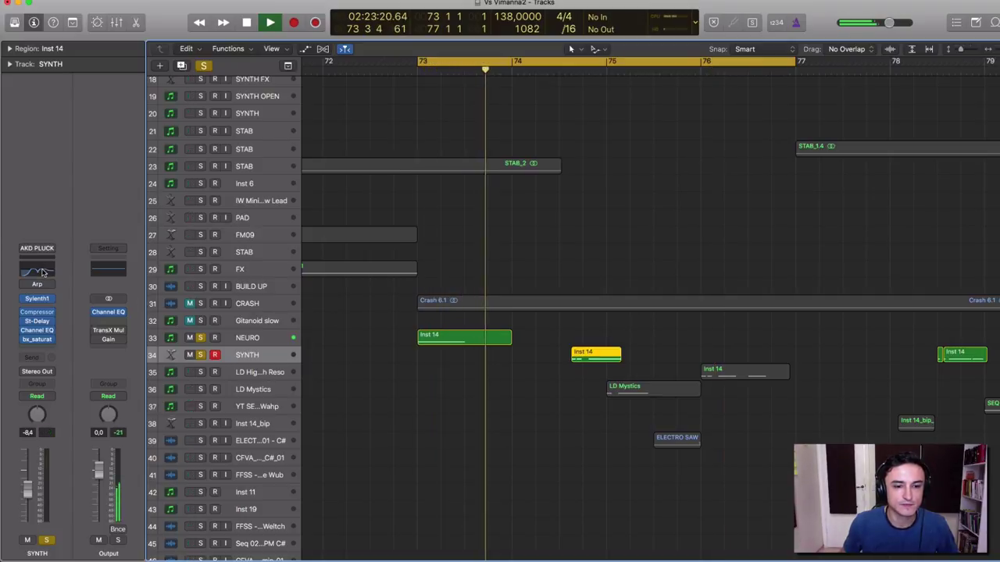
pyautogui.click(39, 270)
pyautogui.moveTo(490, 169); pyautogui.dragTo(500, 197)
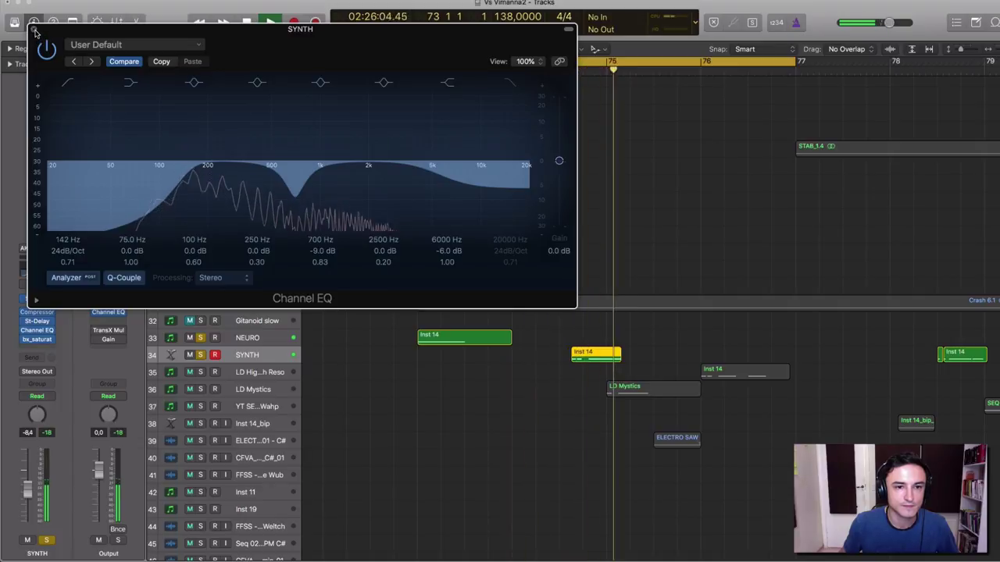
pyautogui.press('space')
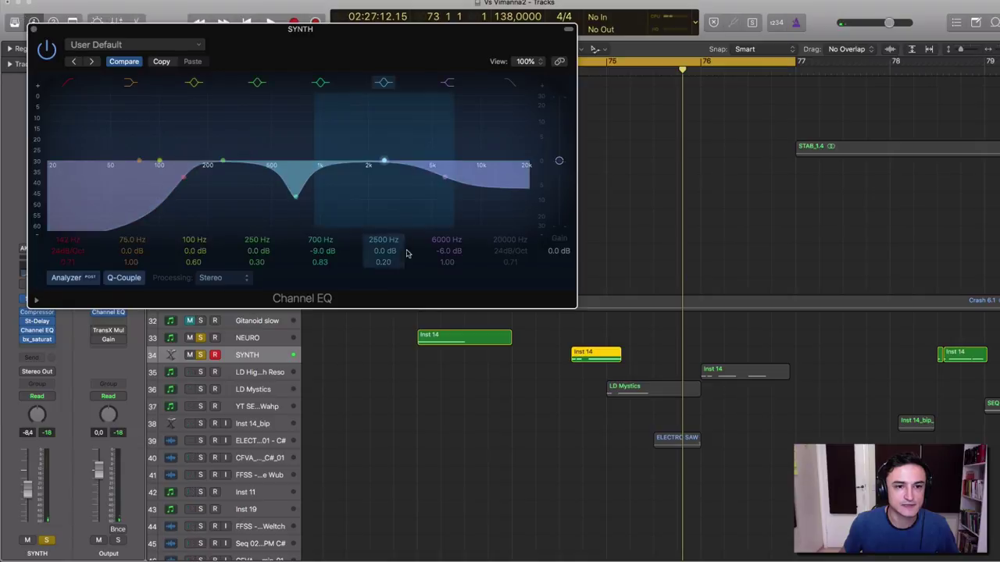
# Step: Try sweeping the 2500 Hz band of the SYNTH EQ down to 255 Hz at -8.0 dB, switch that band off and close the EQ
pyautogui.moveTo(374, 179); pyautogui.dragTo(365, 186)
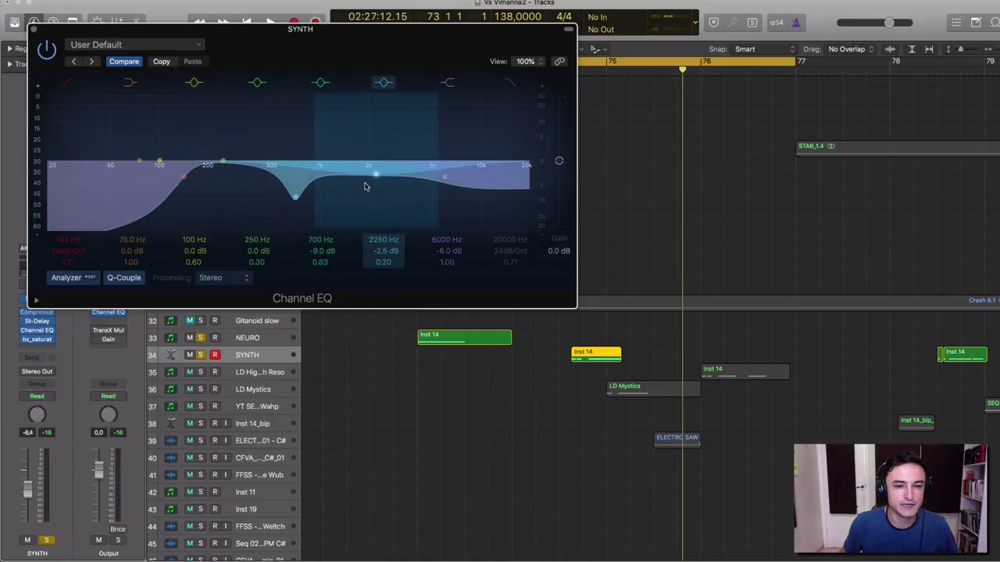
pyautogui.press('space')
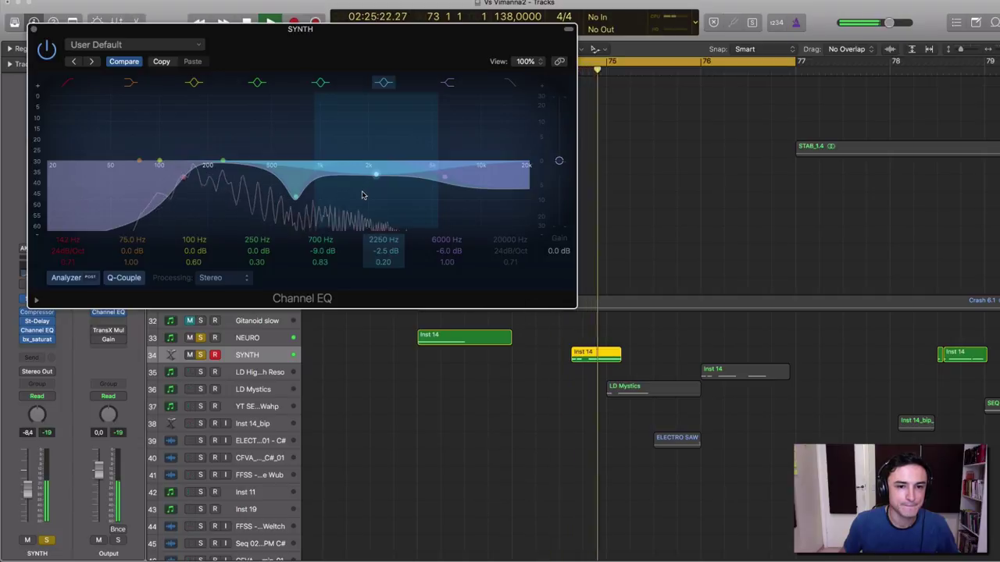
pyautogui.moveTo(361, 195)
pyautogui.mouseDown()
pyautogui.moveTo(328, 201)
pyautogui.moveTo(351, 201)
pyautogui.mouseUp()
pyautogui.press('space')
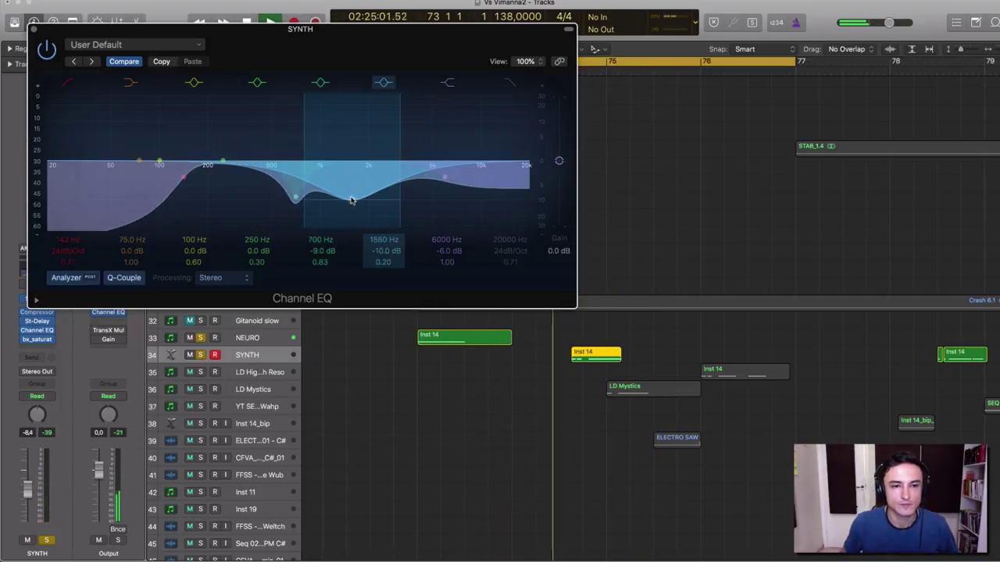
pyautogui.moveTo(351, 201); pyautogui.dragTo(216, 194)
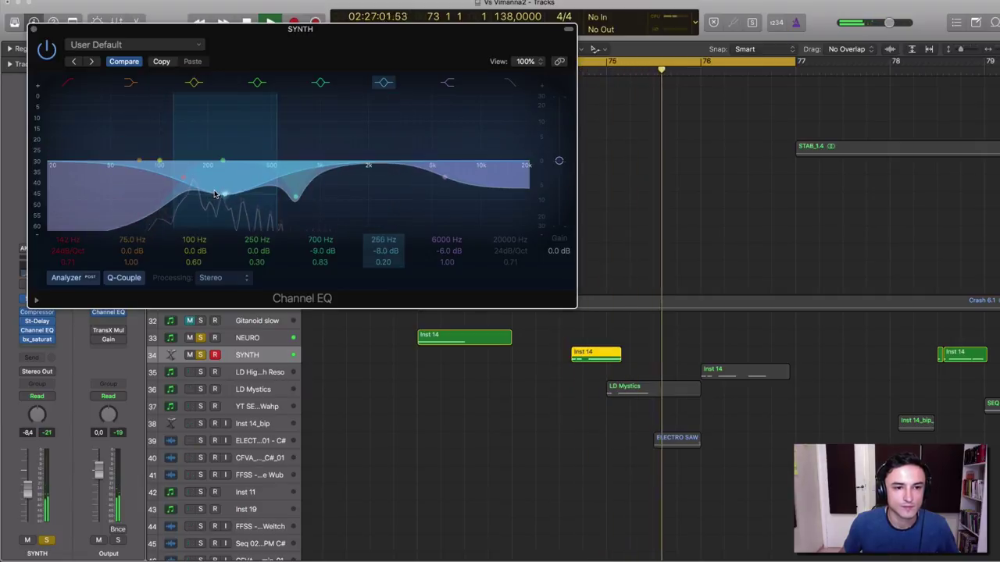
pyautogui.click(382, 82)
pyautogui.click(34, 28)
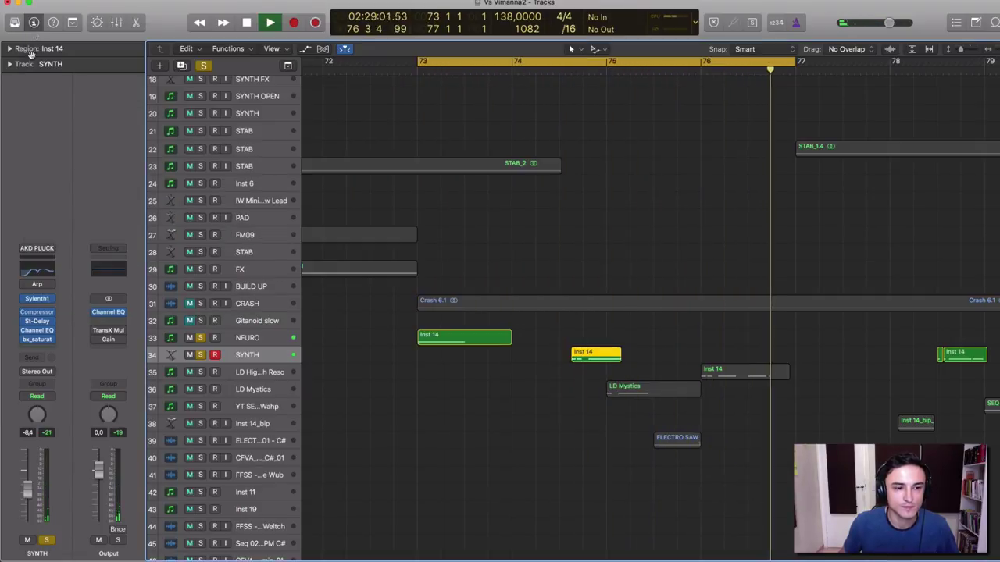
# Step: Copy the PtVerb reverb from the NEURO track to the end of the SYNTH track's effects chain
pyautogui.press('space')
pyautogui.click(36, 351)
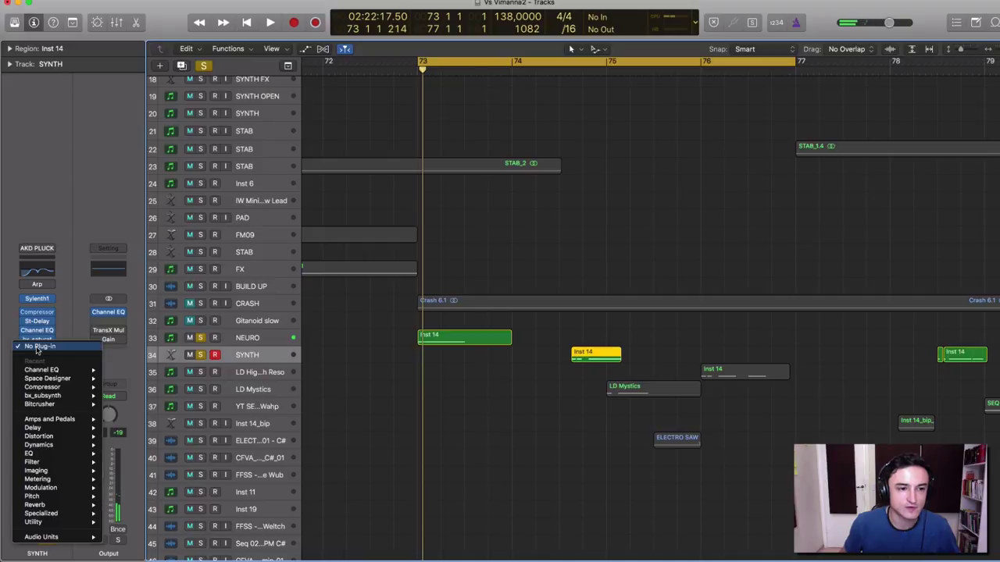
pyautogui.press('Escape')
pyautogui.click(241, 338)
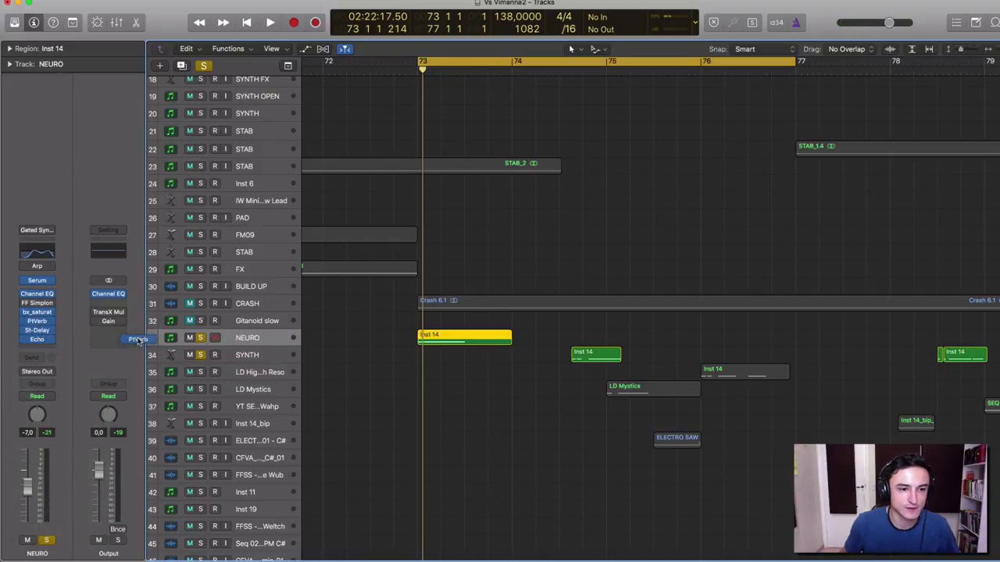
pyautogui.click(241, 356)
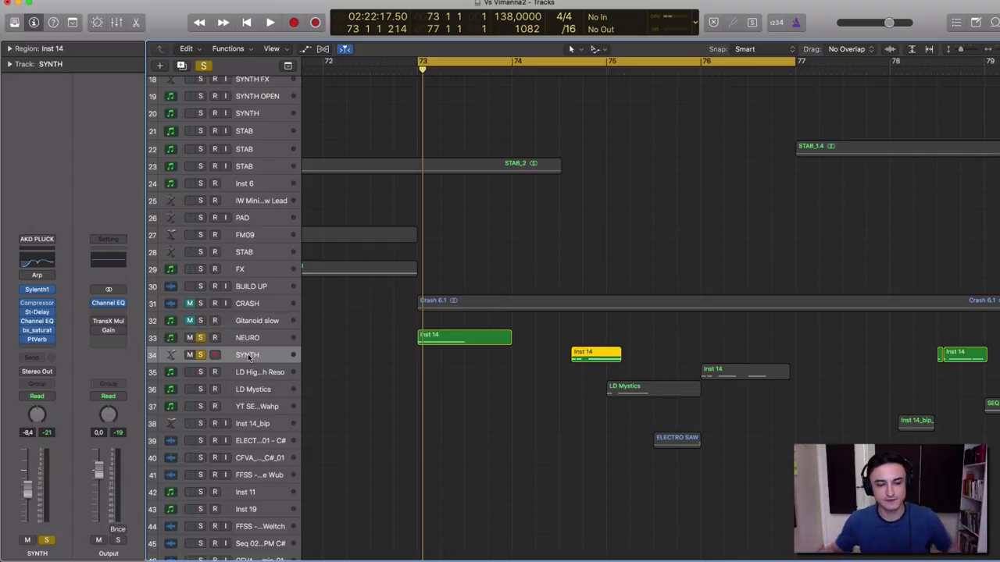
# Step: Audition the SYNTH track with its PlatinumVerb and review the Reflective Room reverb settings
pyautogui.press('space')
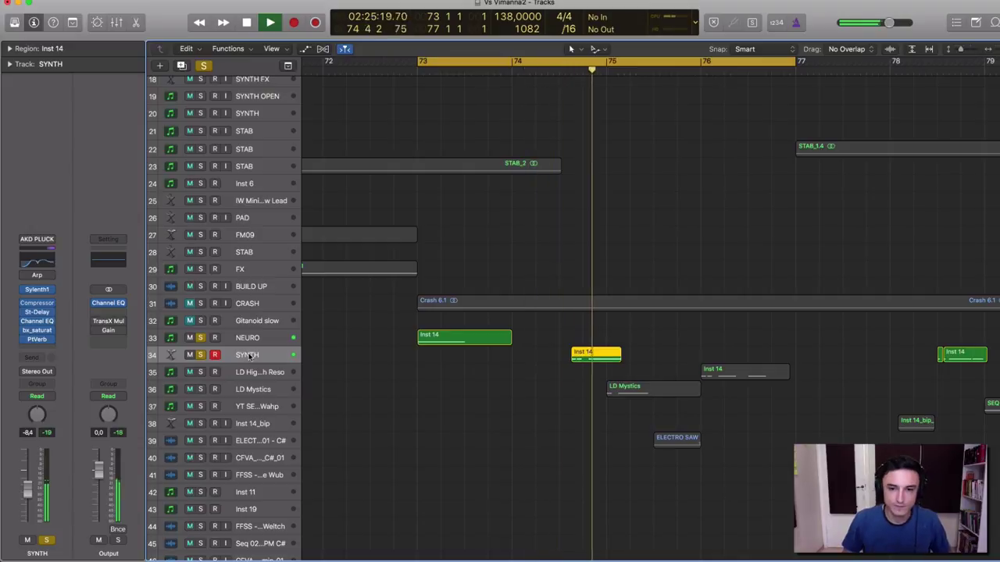
pyautogui.click(36, 340)
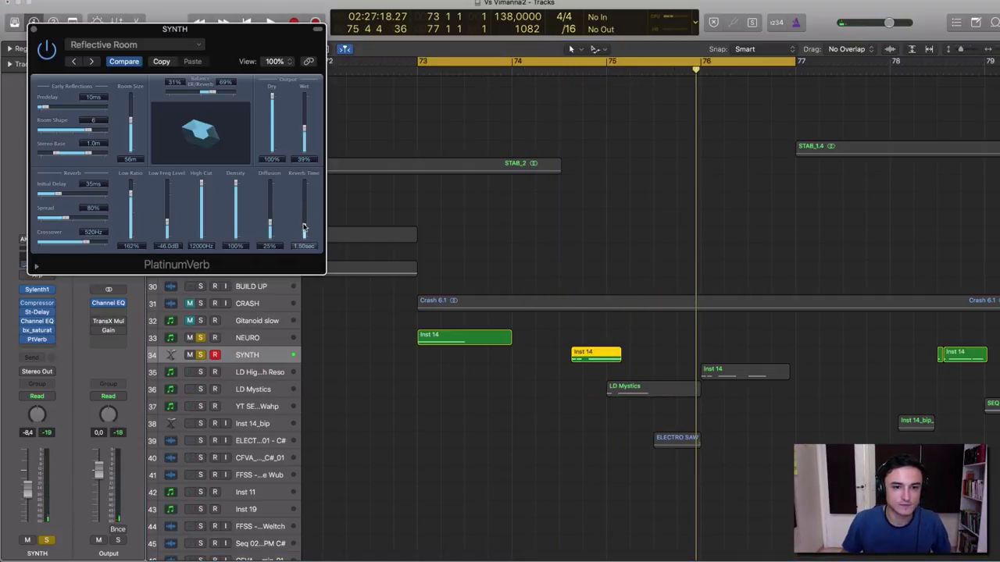
pyautogui.press('space')
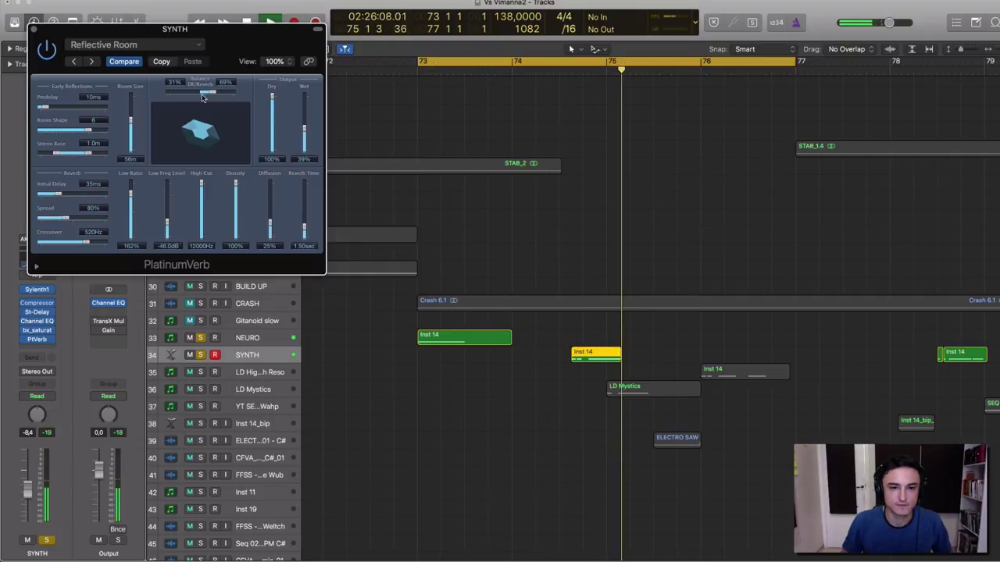
pyautogui.press('super+w')
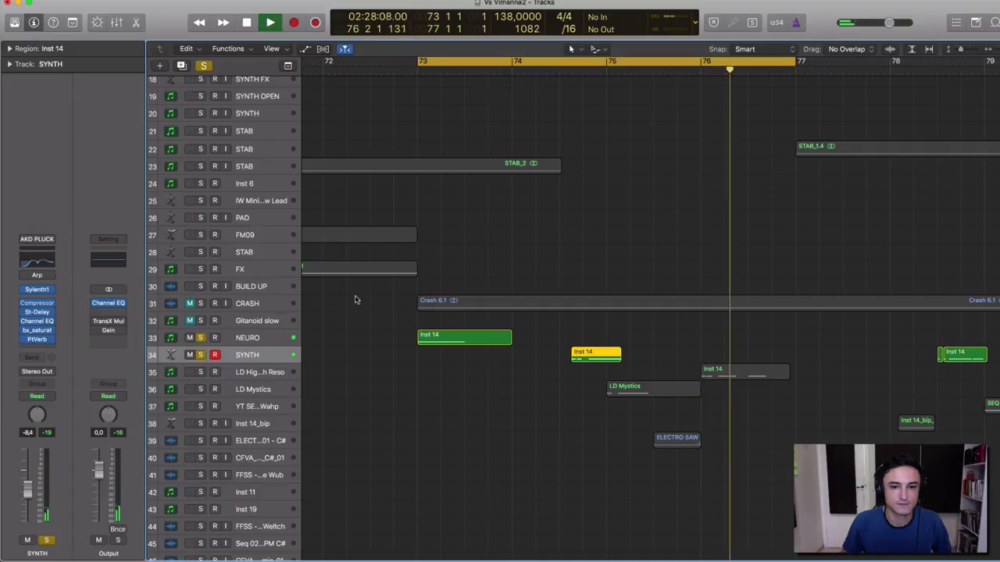
pyautogui.press('space')
# Step: Limit the NEURO track's Stereo Delay to 580–4400 Hz for the left delay and 410–2800 Hz for the right, and audition it
pyautogui.click(256, 337)
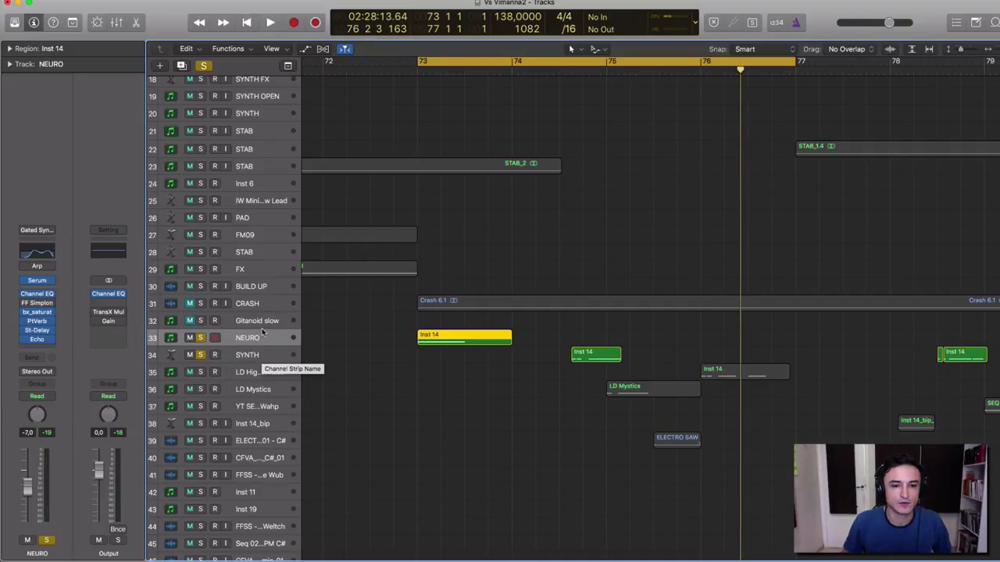
pyautogui.click(36, 331)
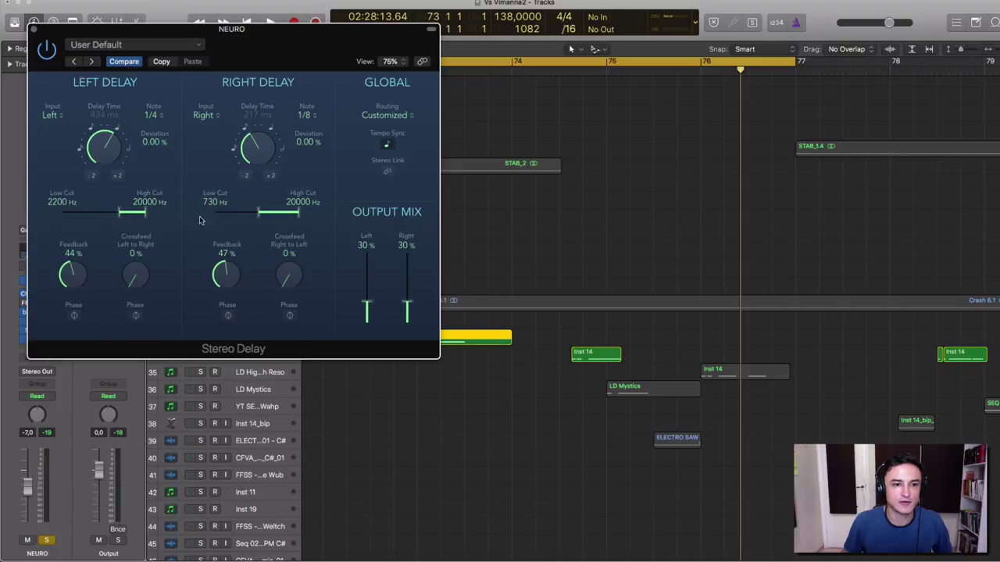
pyautogui.press('space')
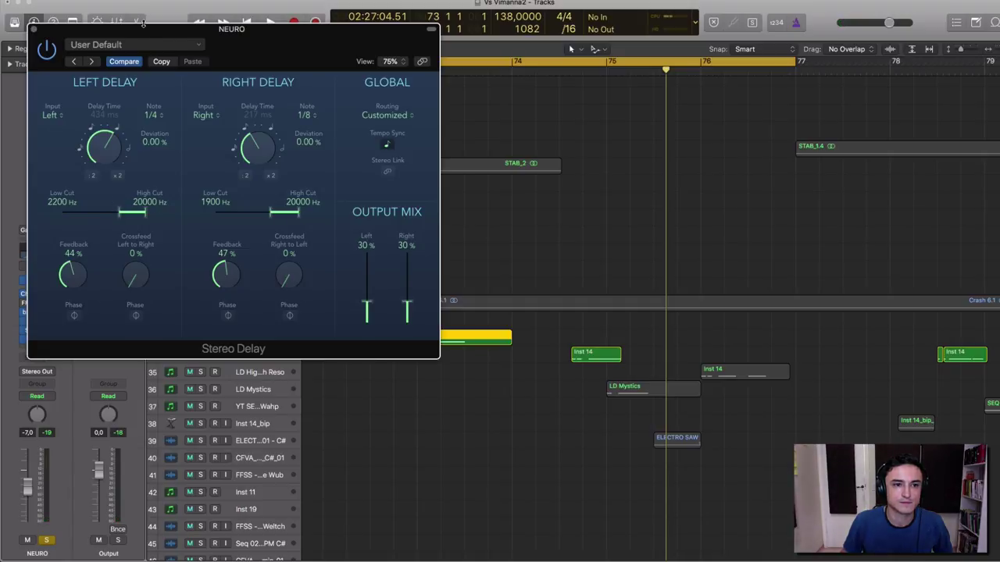
pyautogui.moveTo(143, 25); pyautogui.dragTo(204, 33)
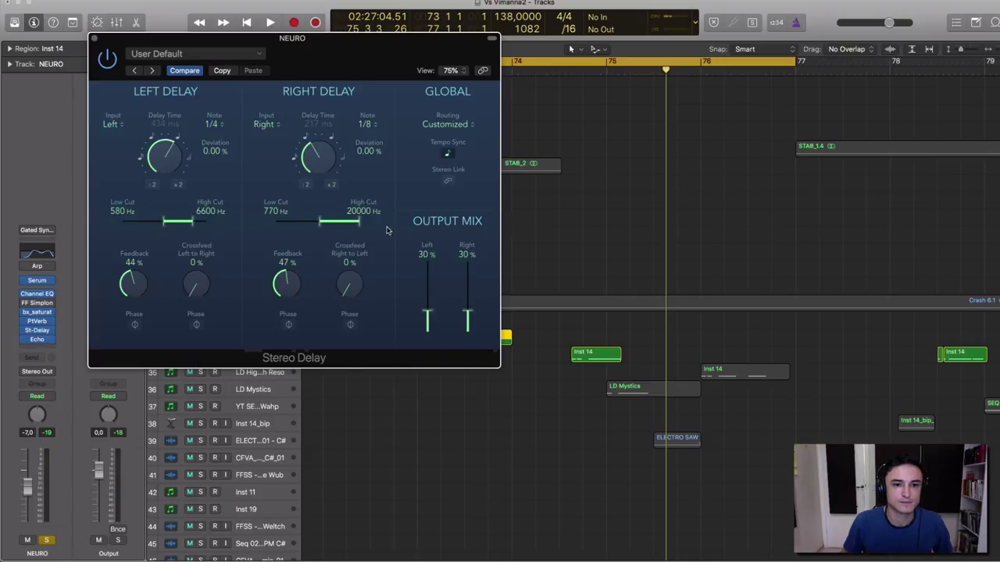
pyautogui.press('space')
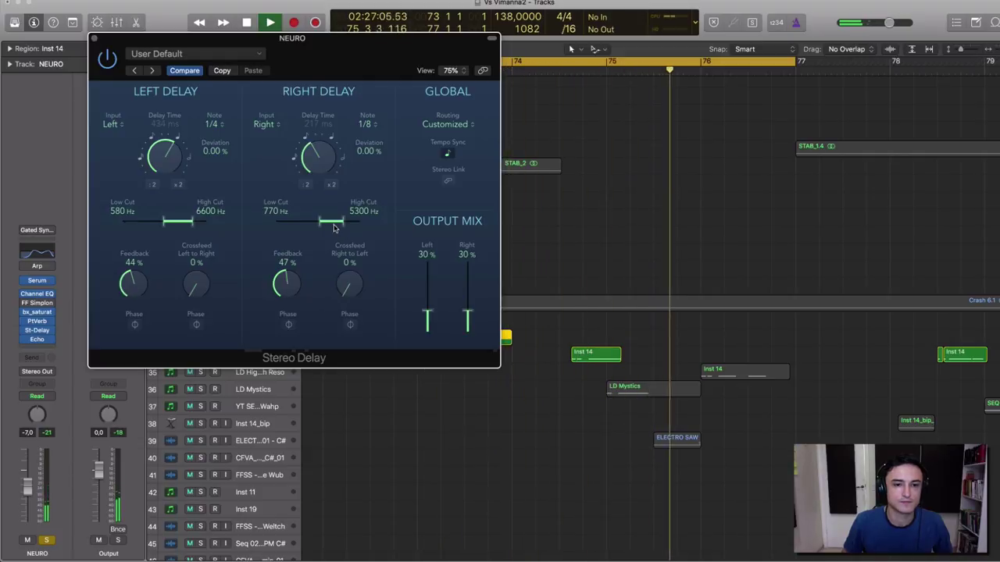
pyautogui.press('space')
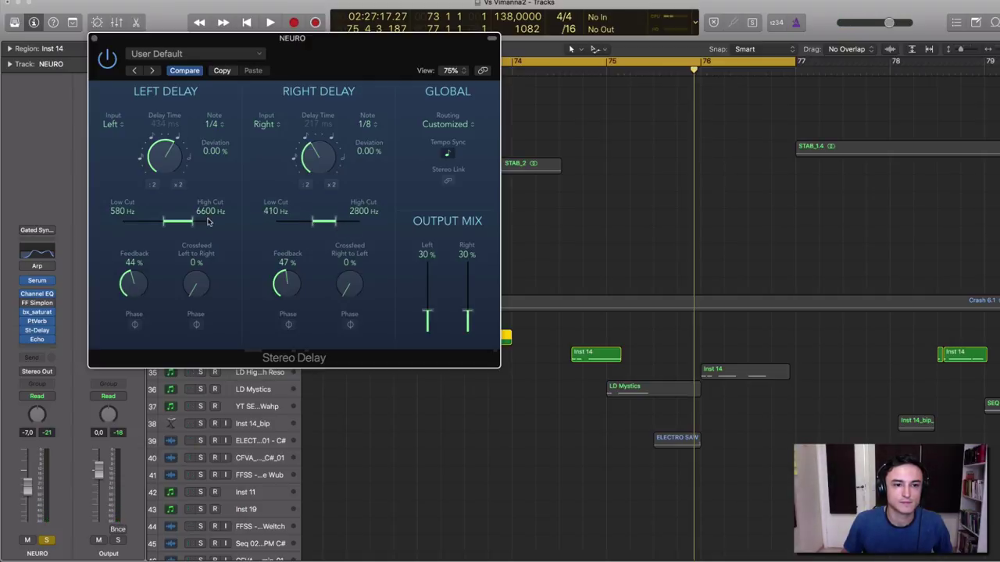
pyautogui.moveTo(189, 224); pyautogui.dragTo(186, 224)
pyautogui.press('space')
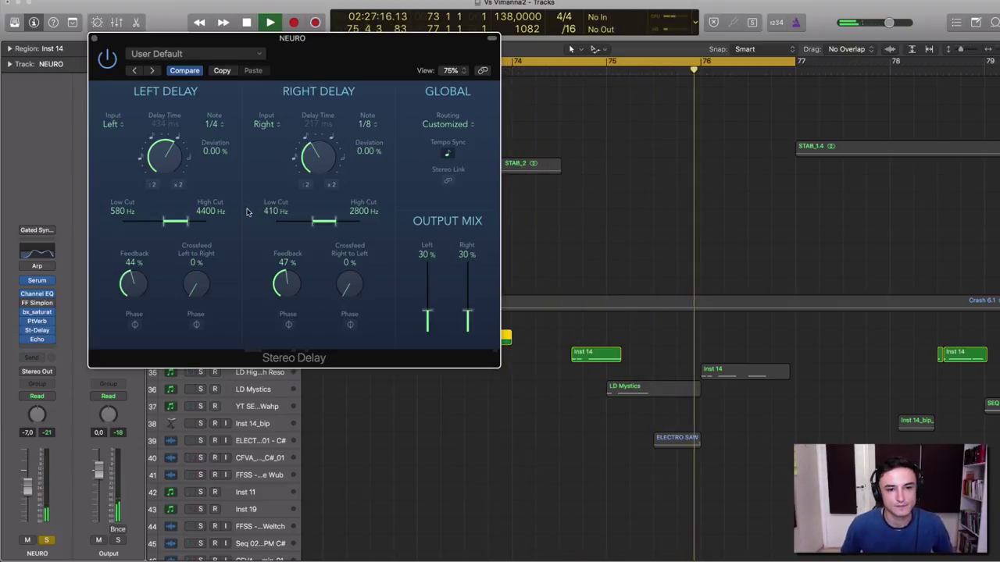
pyautogui.click(94, 38)
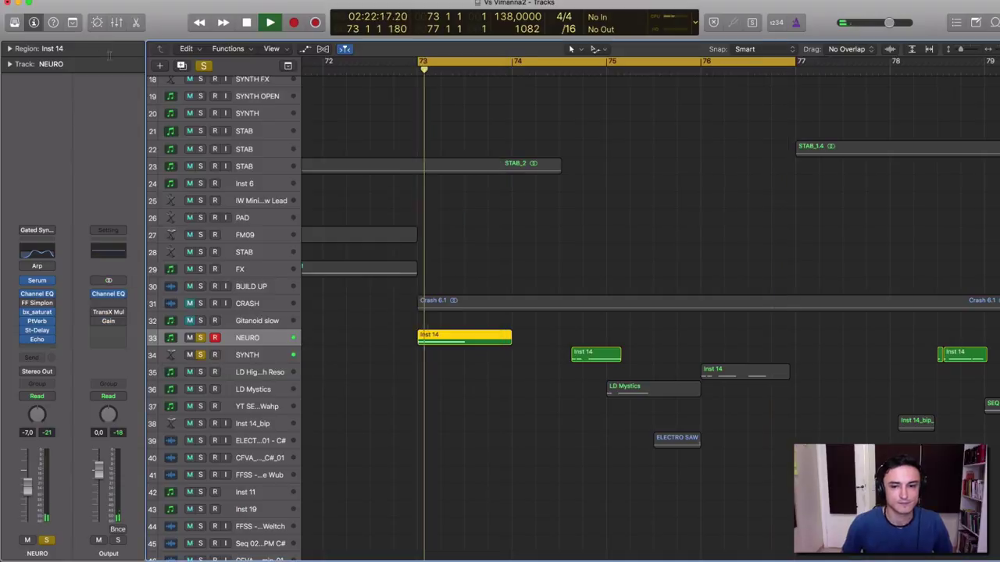
# Step: Adjust the Filter Control cutoff of the SYNTH track's Sylenth1 to about 2.93 and audition the change
pyautogui.click(250, 355)
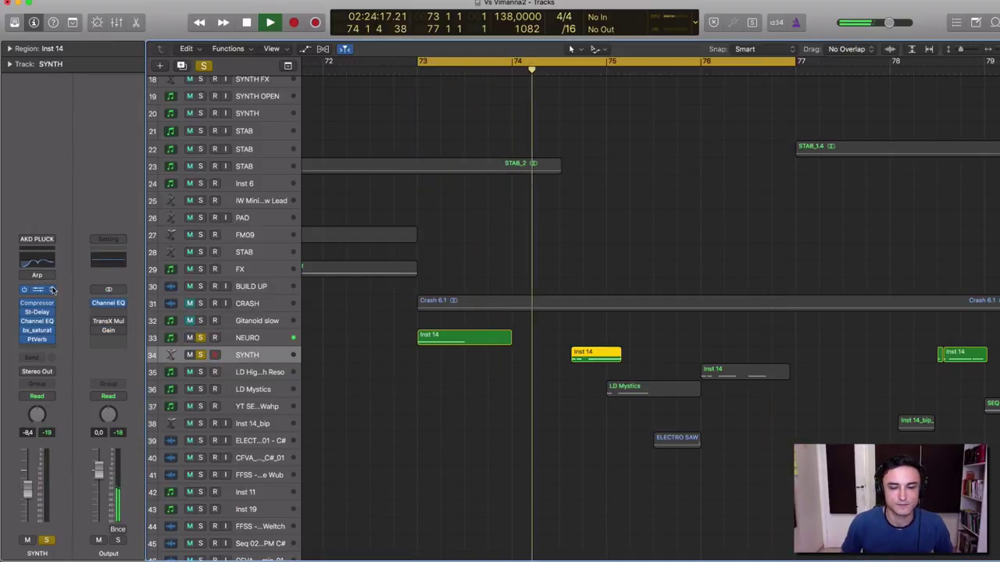
pyautogui.press('space')
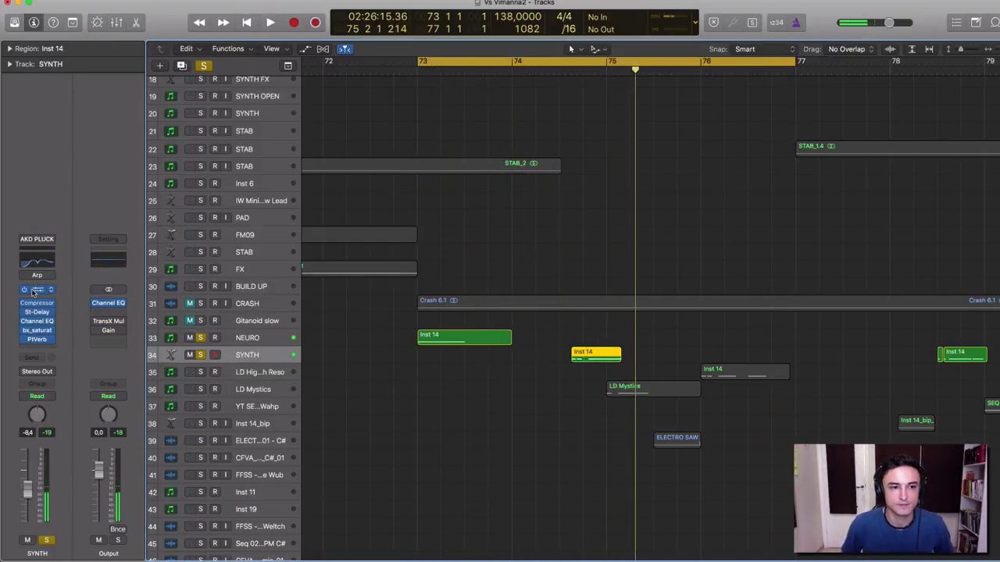
pyautogui.click(33, 291)
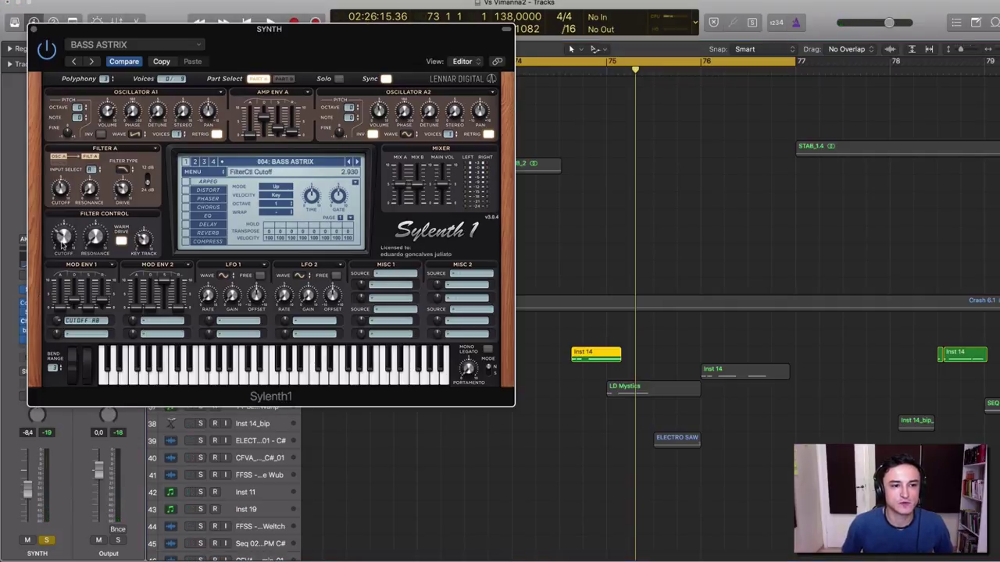
pyautogui.press('space')
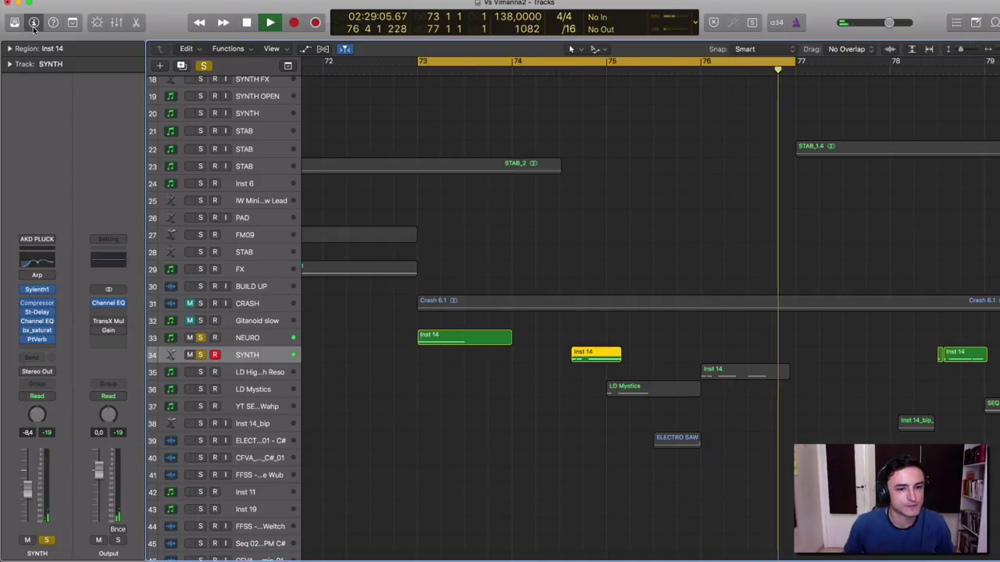
pyautogui.click(33, 29)
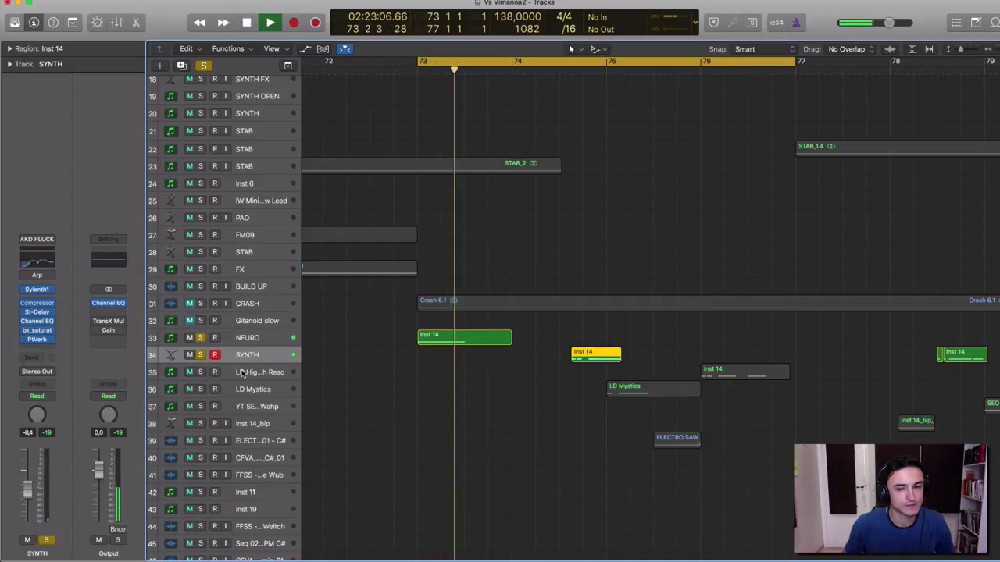
# Step: Move the LD Mystics track directly below SYNTH and add it to the solo
pyautogui.moveTo(249, 389); pyautogui.dragTo(258, 373)
pyautogui.click(278, 373)
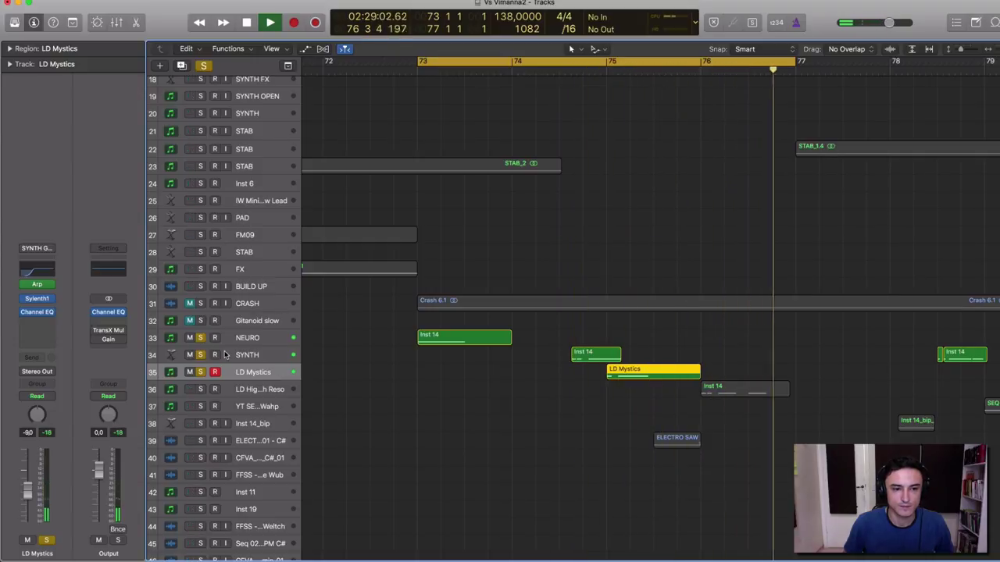
# Step: Set the LD Mystics track's volume to -8.2 dB and raise its Channel EQ low cut to above 305 Hz
pyautogui.press('space')
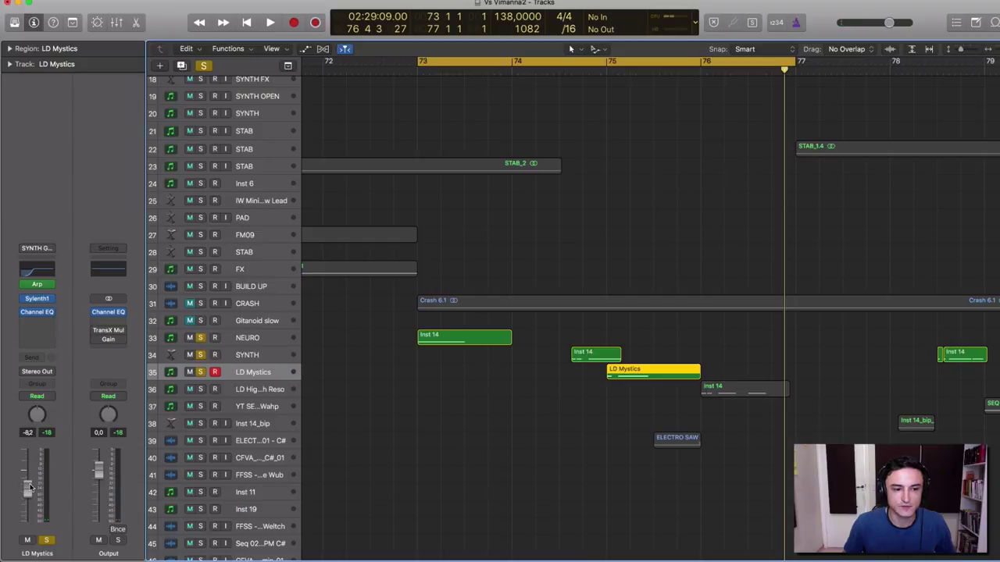
pyautogui.press('space')
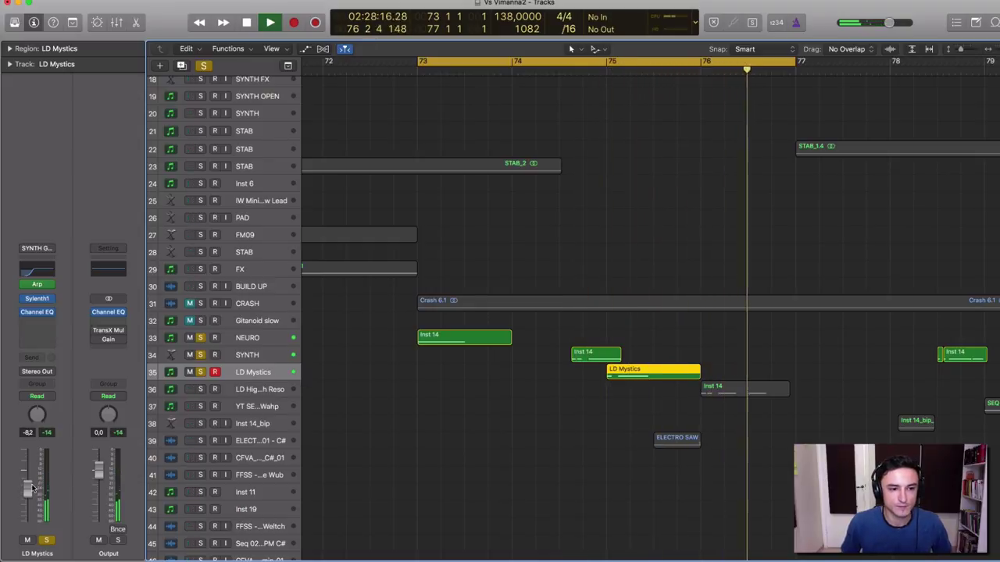
pyautogui.click(34, 273)
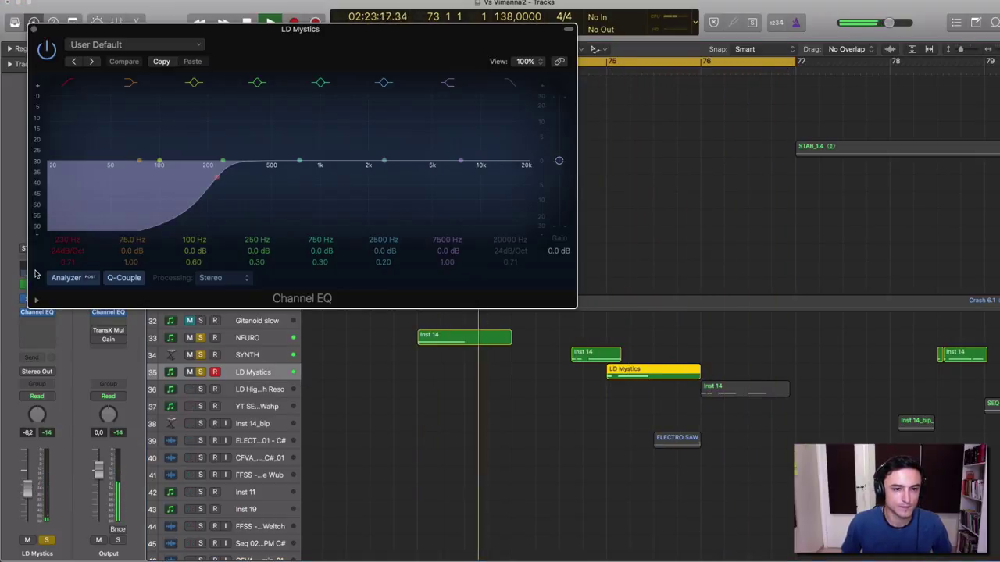
pyautogui.moveTo(219, 177); pyautogui.dragTo(237, 178)
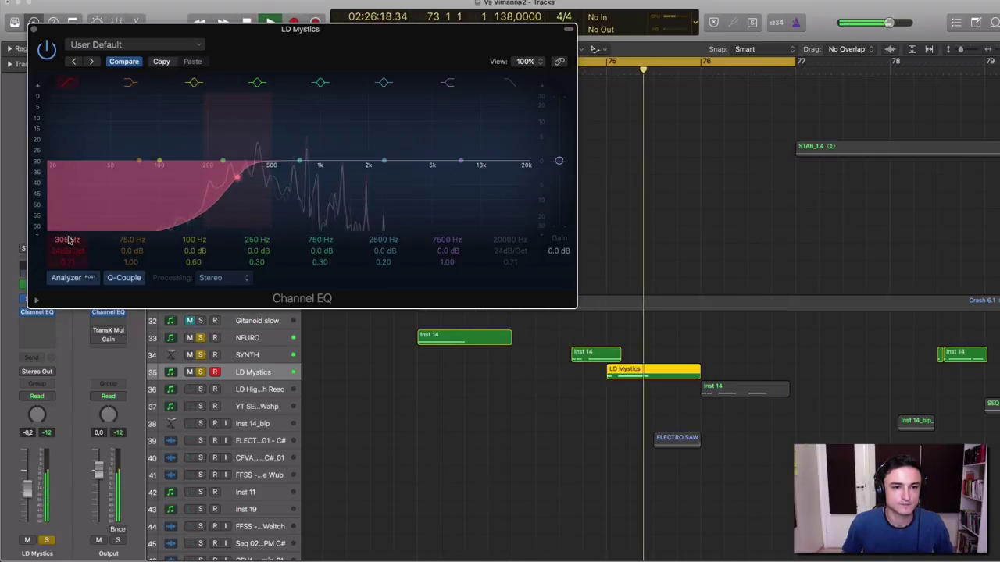
pyautogui.moveTo(69, 240); pyautogui.dragTo(69, 222)
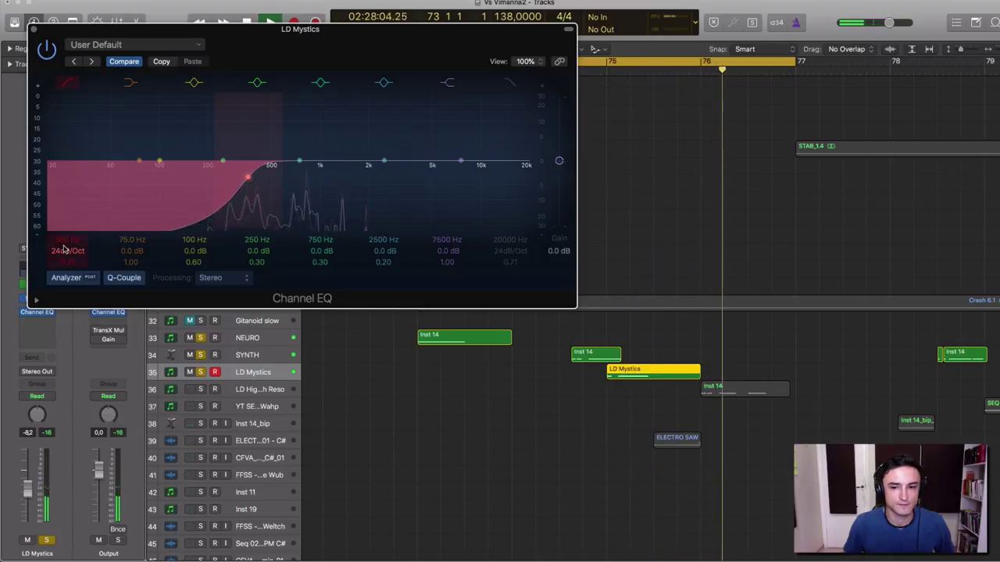
pyautogui.click(33, 29)
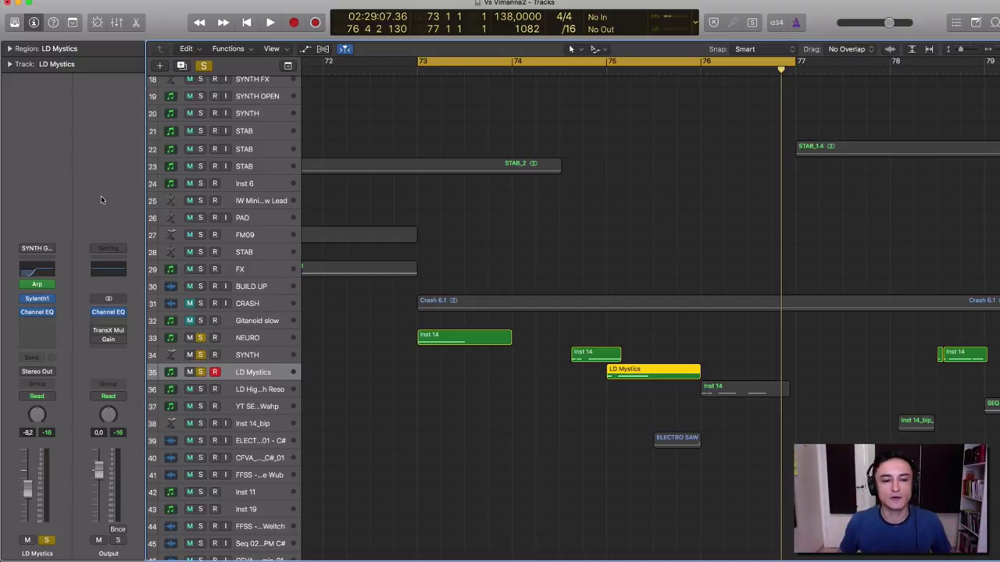
# Step: Rename the LD Mystics track as LEAD
pyautogui.doubleClick(253, 372)
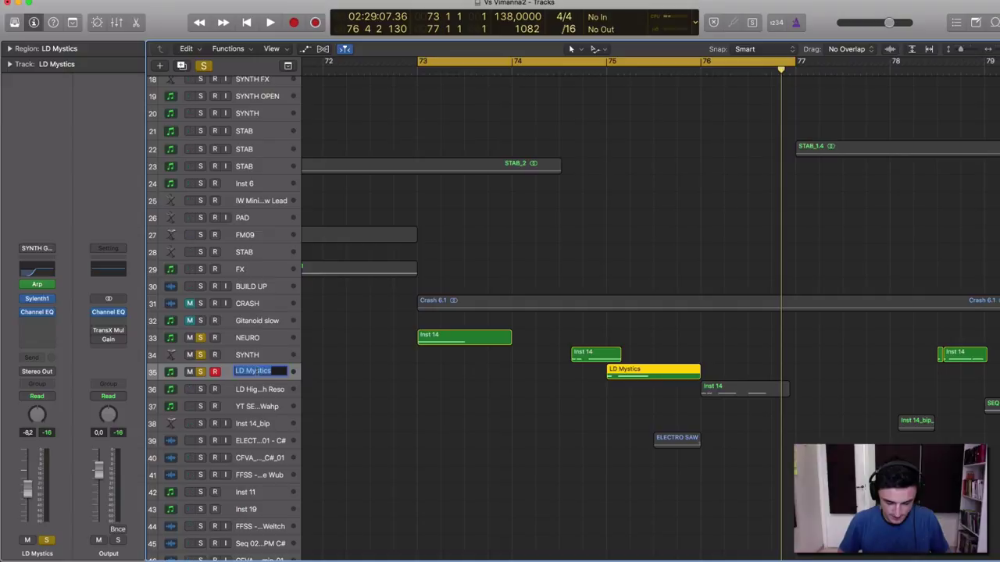
pyautogui.write('LEAF')
pyautogui.press('Return')
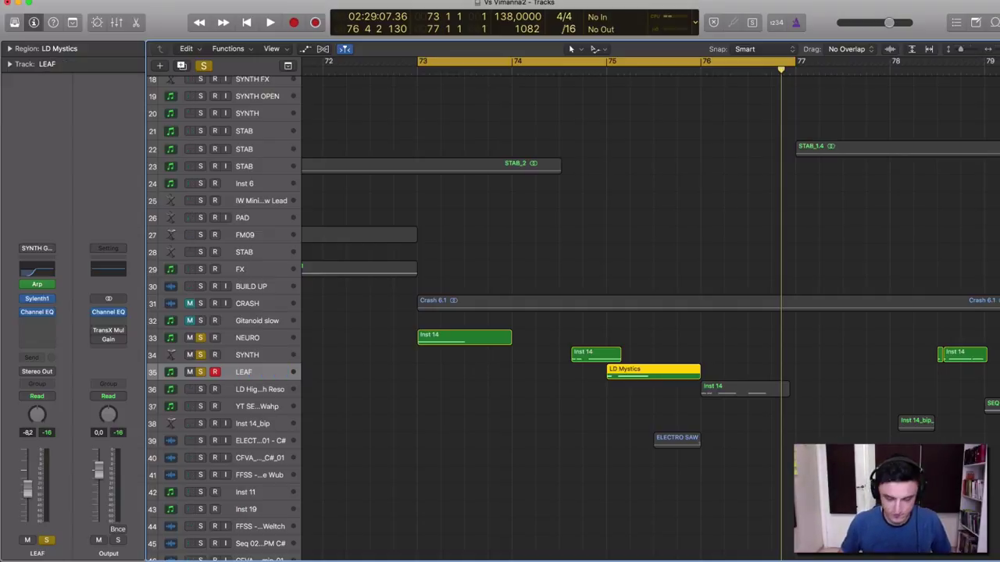
pyautogui.write('LEA')
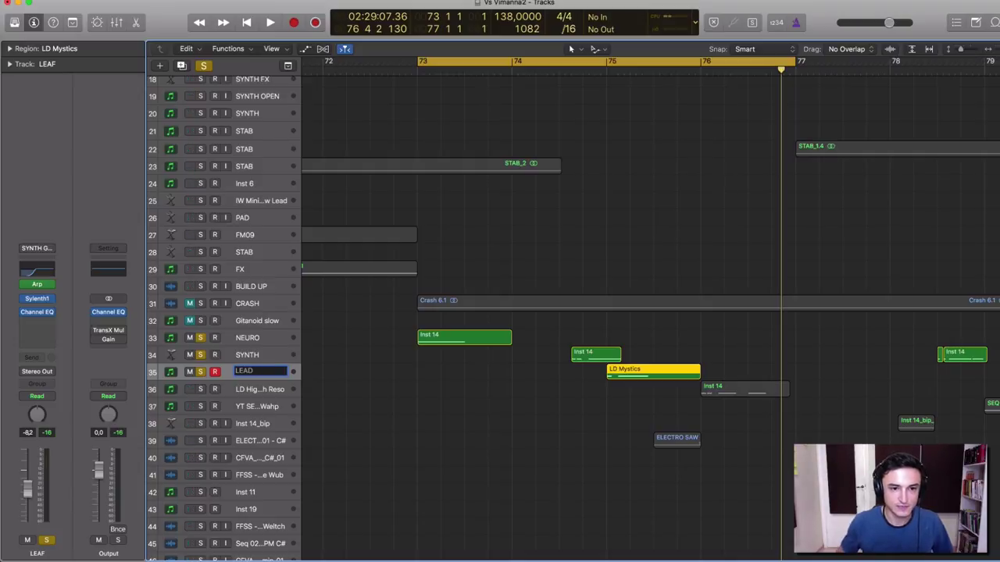
pyautogui.click(250, 356)
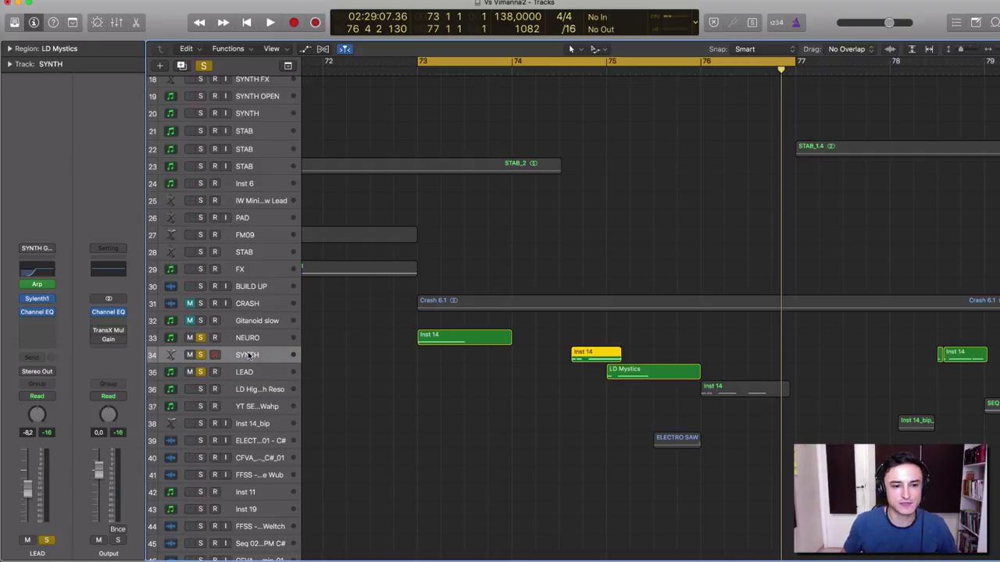
# Step: Audition how the leads build up by soloing NEURO, SYNTH and LEAD one after another during playback
pyautogui.click(200, 338)
pyautogui.click(200, 372)
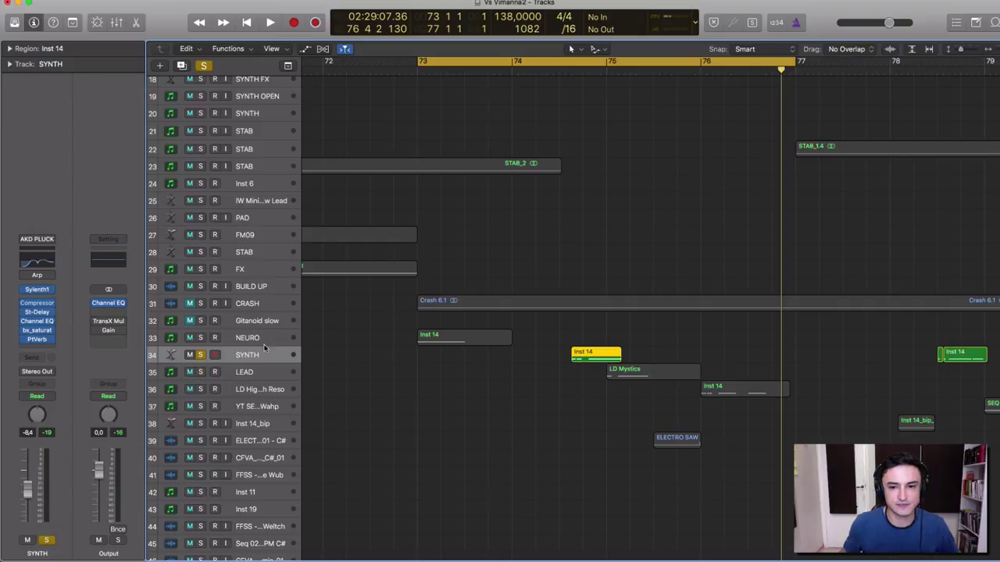
pyautogui.press('space')
pyautogui.click(200, 355)
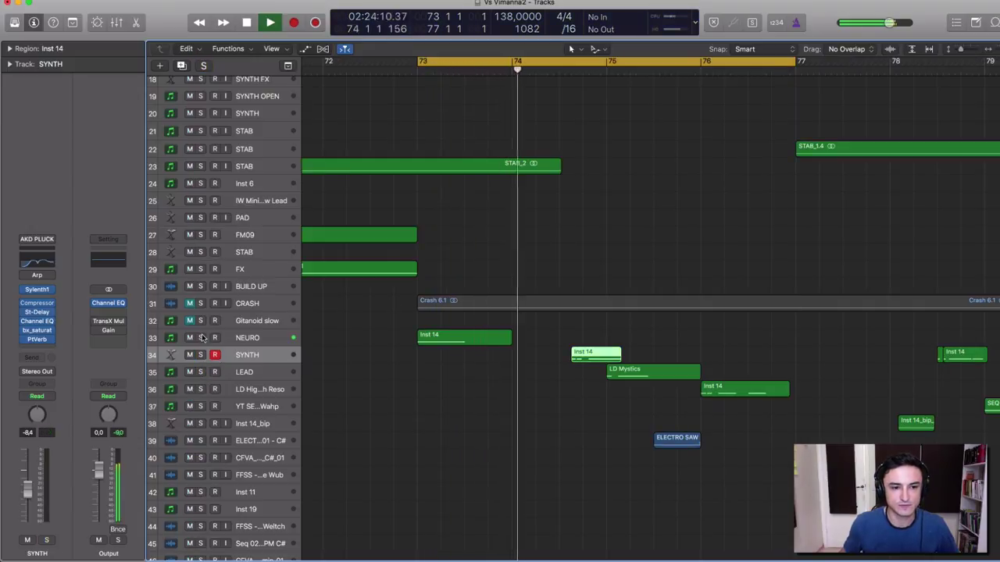
pyautogui.click(200, 338)
pyautogui.click(200, 354)
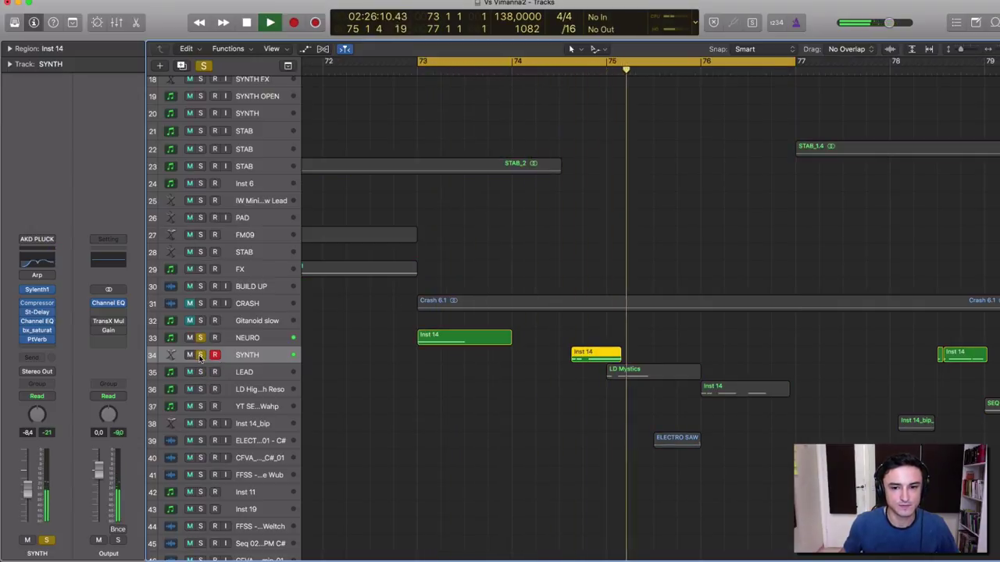
pyautogui.click(200, 371)
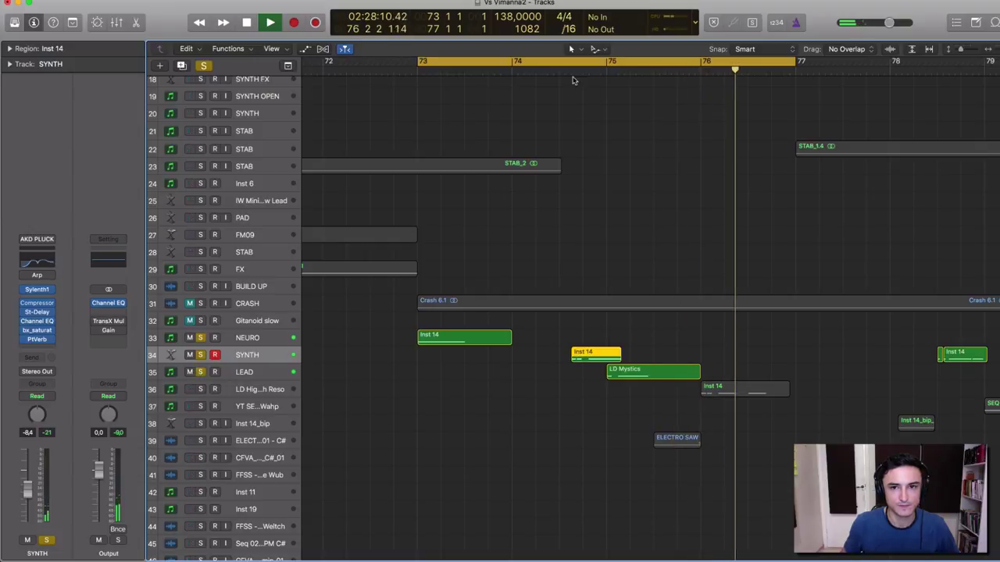
pyautogui.click(567, 71)
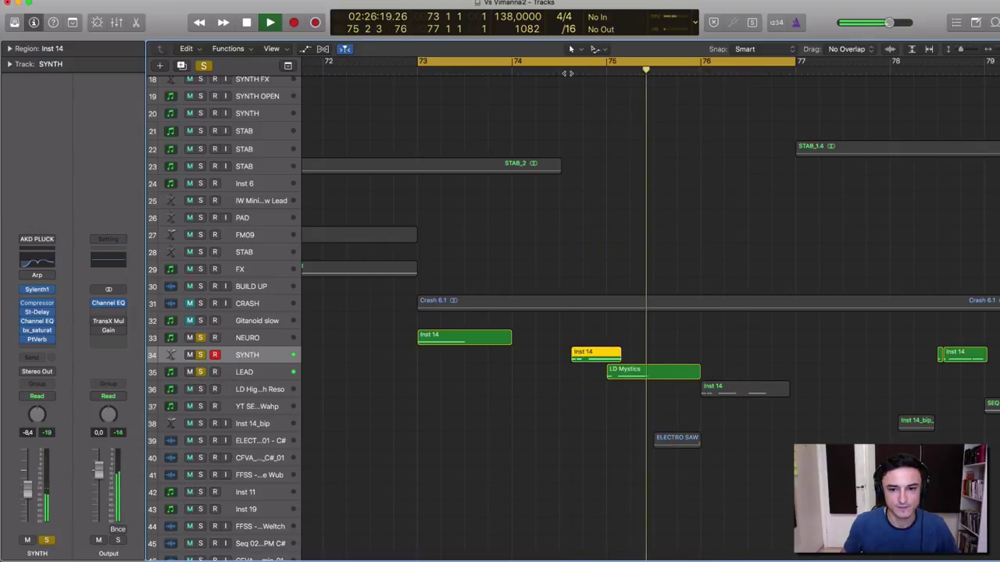
pyautogui.press('space')
# Step: Add LD High Tech Reso to the solo at -8.6 dB, and solo the track holding the ELECTRO SAW region as well
pyautogui.click(269, 369)
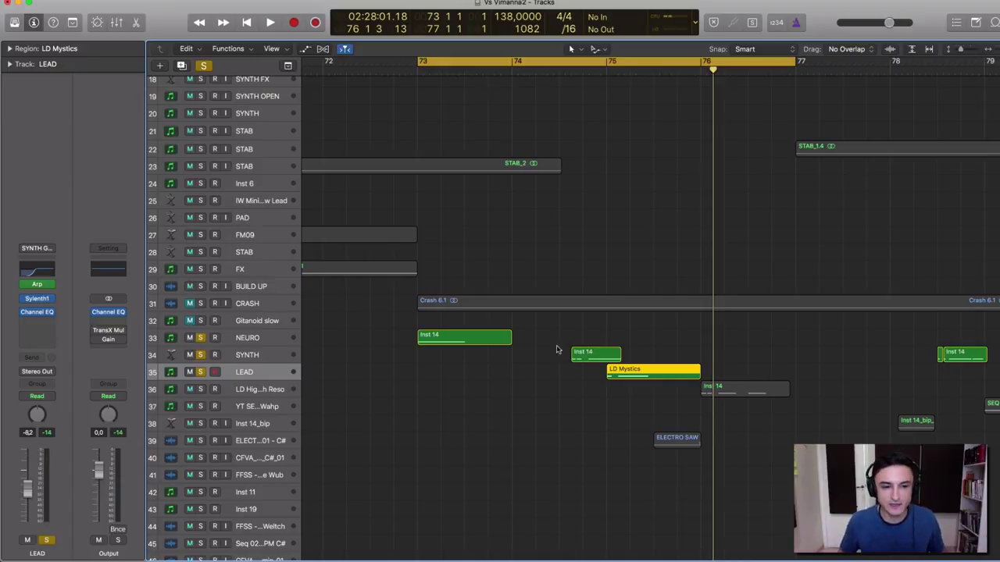
pyautogui.click(245, 390)
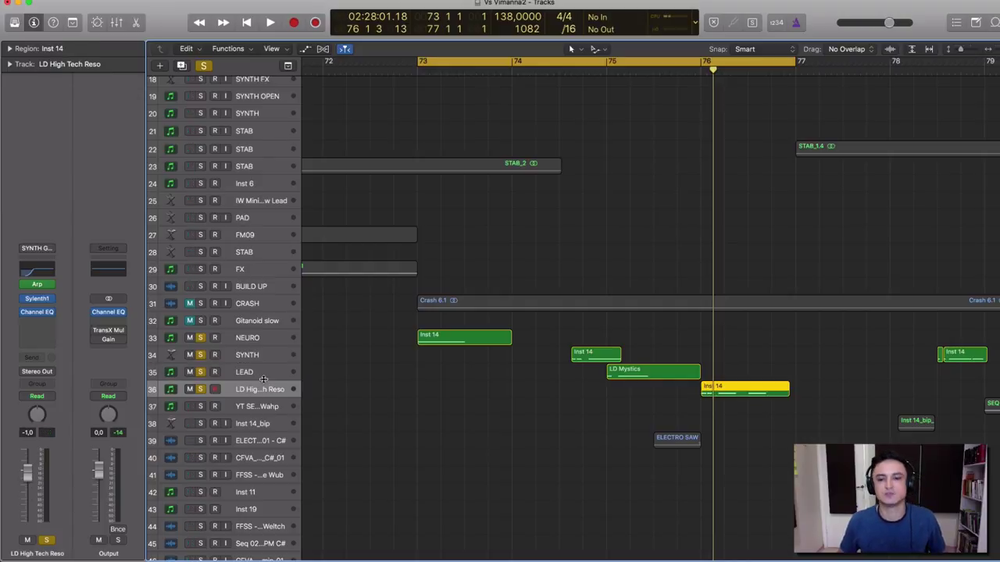
pyautogui.press('space')
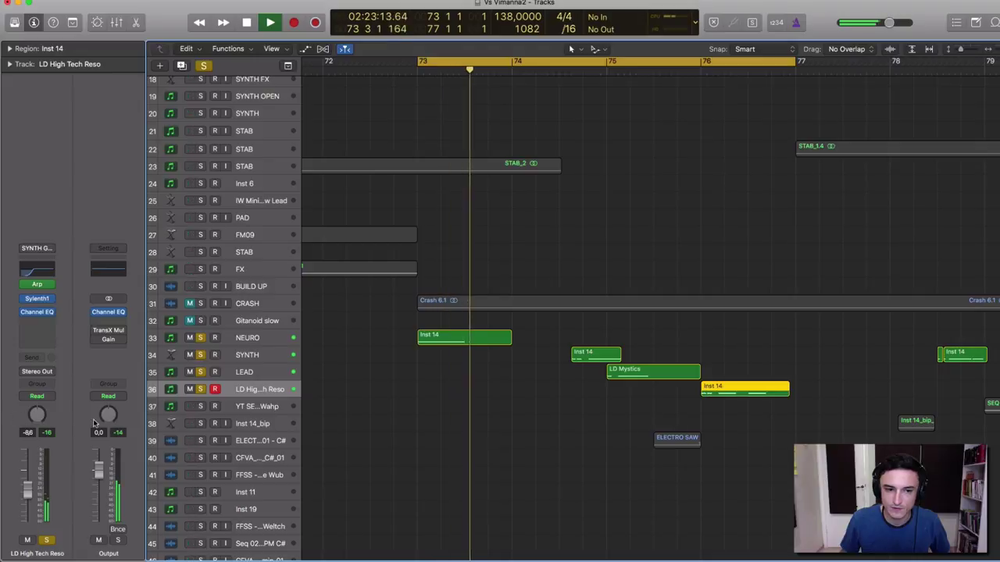
pyautogui.click(199, 441)
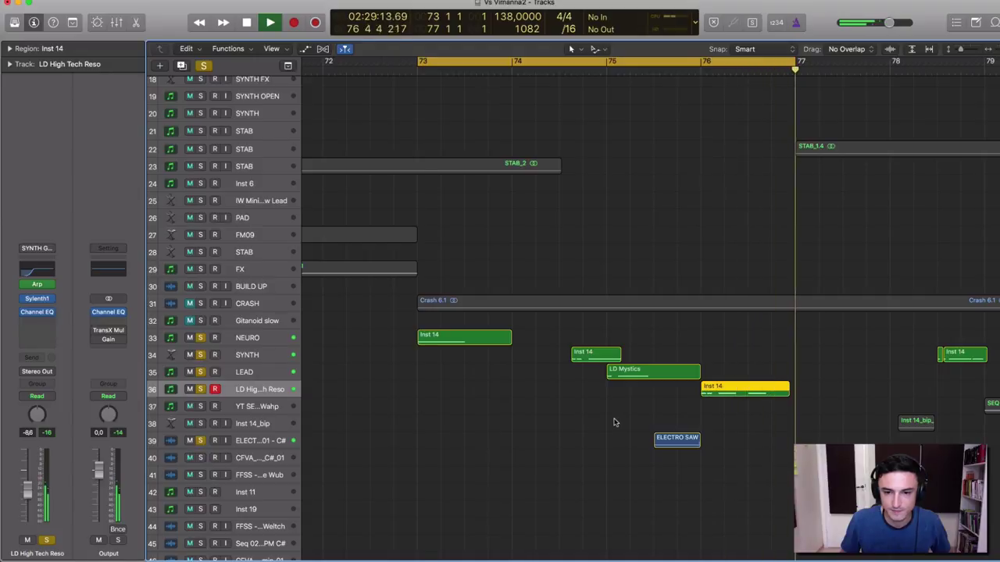
# Step: Add the KICK, both upper BASS tracks and the percussion tracks from CONGA to PSICODELIAS to the playing solo
pyautogui.keyDown('ctrl'); pyautogui.keyDown('alt'); pyautogui.click(307, 367); pyautogui.keyUp('alt'); pyautogui.keyUp('ctrl')
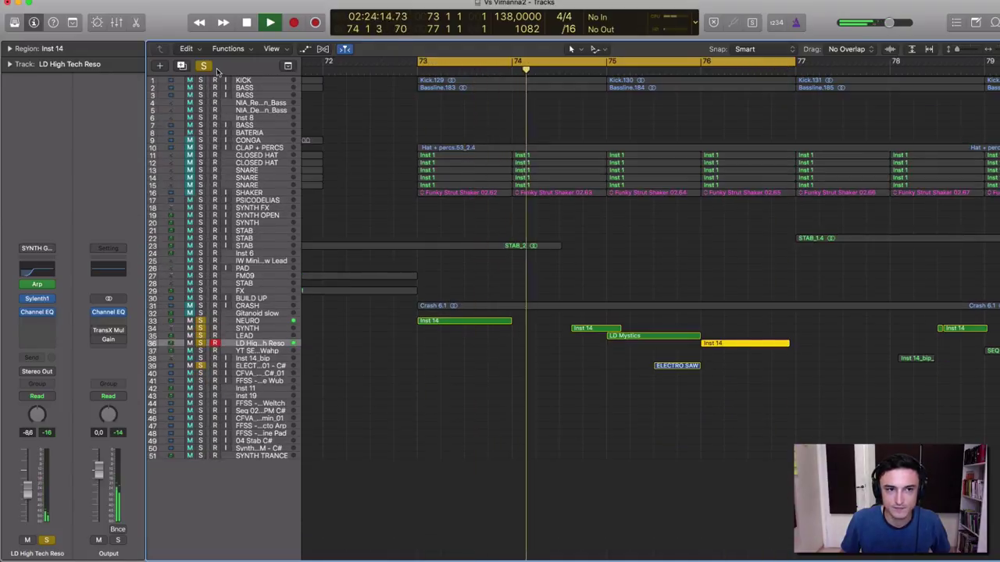
pyautogui.click(200, 79)
pyautogui.click(200, 88)
pyautogui.click(200, 94)
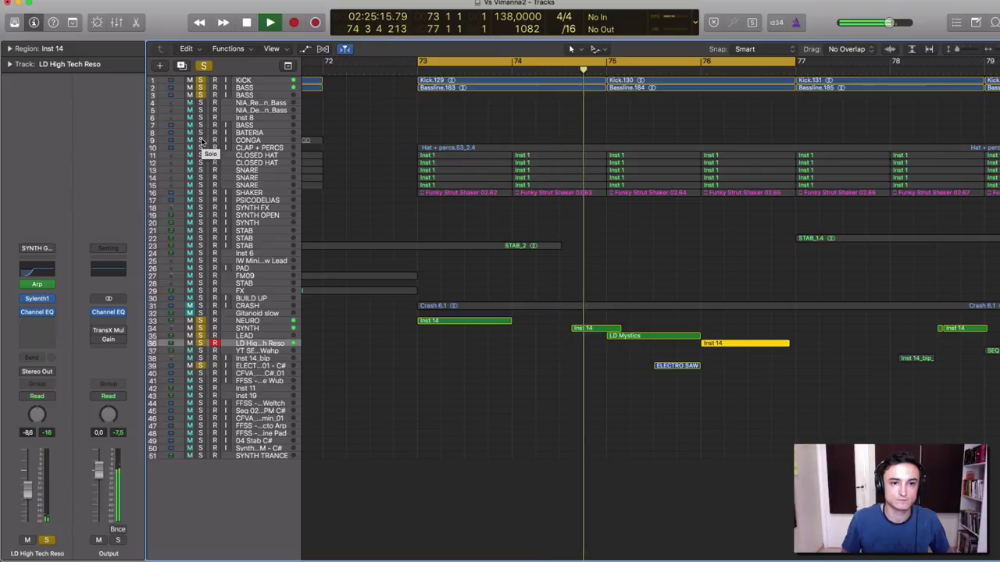
pyautogui.moveTo(201, 148); pyautogui.dragTo(200, 193)
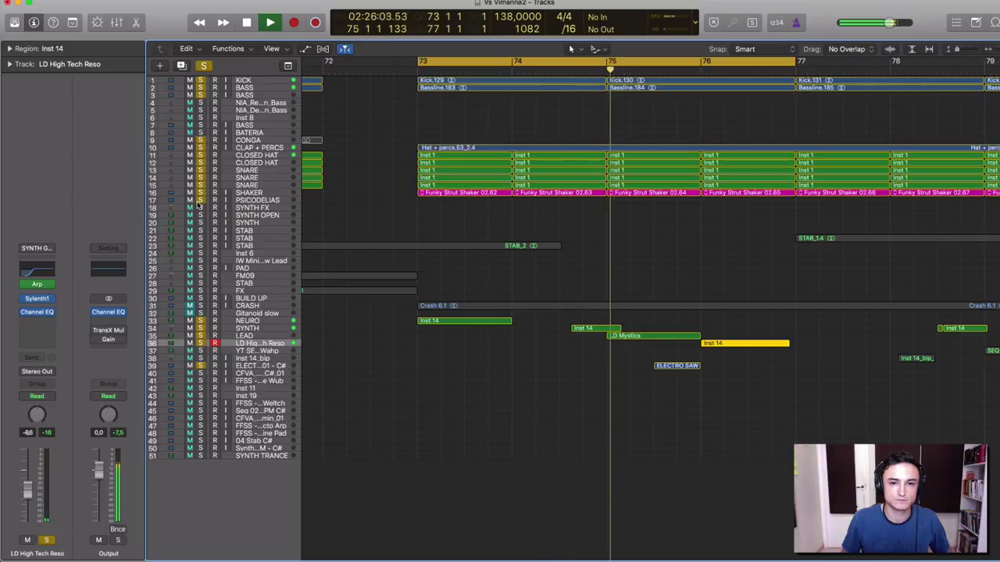
# Step: Clear all track solos and play the full arrangement from around bar 88
pyautogui.keyDown('ctrl'); pyautogui.keyDown('alt'); pyautogui.click(453, 212); pyautogui.keyUp('alt'); pyautogui.keyUp('ctrl')
pyautogui.keyDown('ctrl'); pyautogui.keyDown('alt'); pyautogui.click(451, 212); pyautogui.keyUp('alt'); pyautogui.keyUp('ctrl')
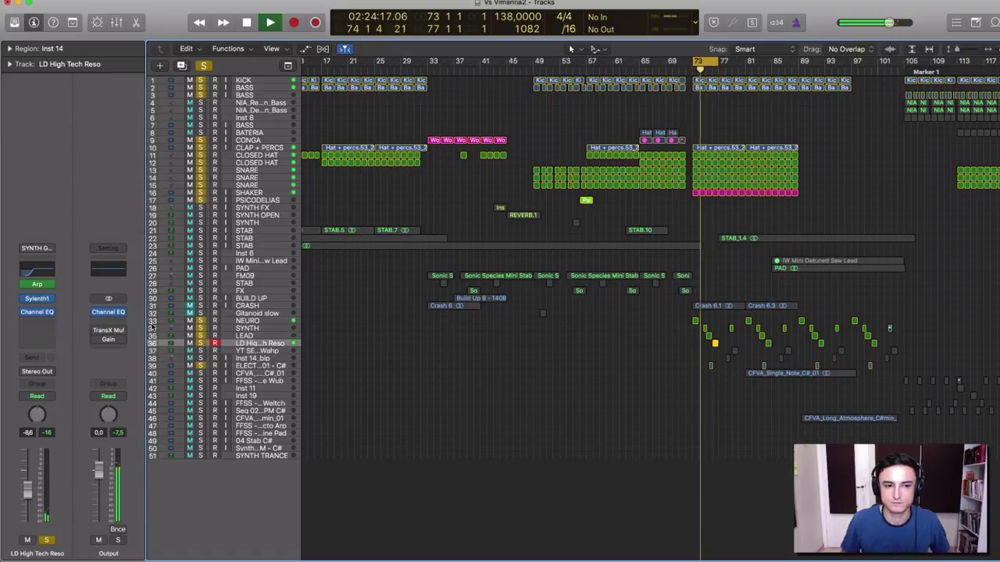
pyautogui.keyDown('alt'); pyautogui.click(200, 365); pyautogui.keyUp('alt')
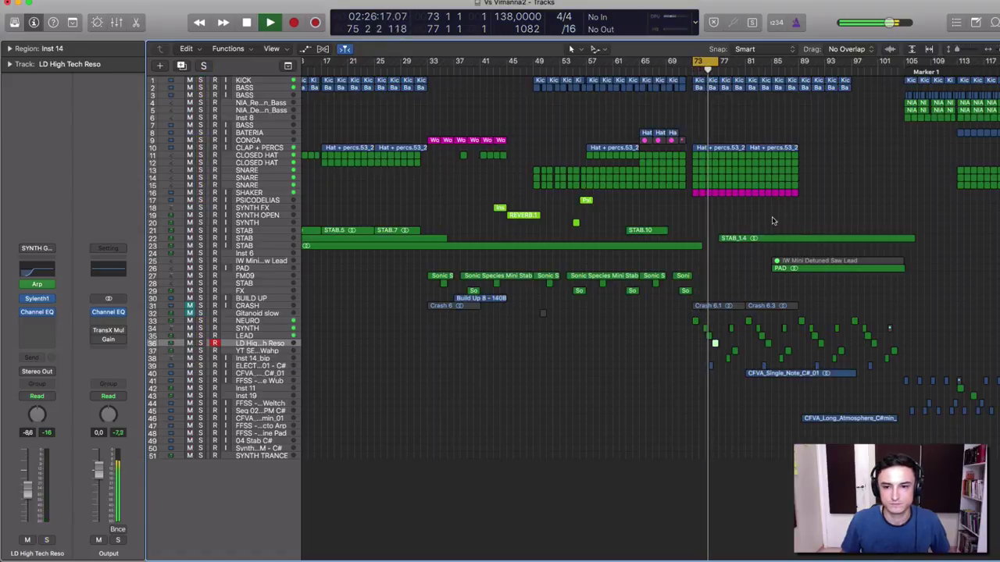
pyautogui.press('super+Right')
pyautogui.hscroll(10, 786, 286)
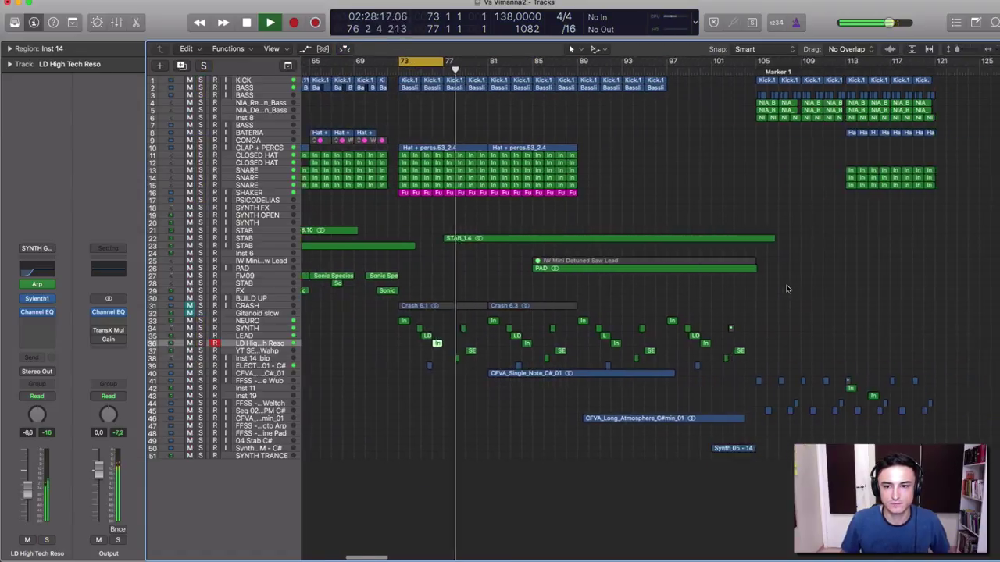
pyautogui.click(382, 72)
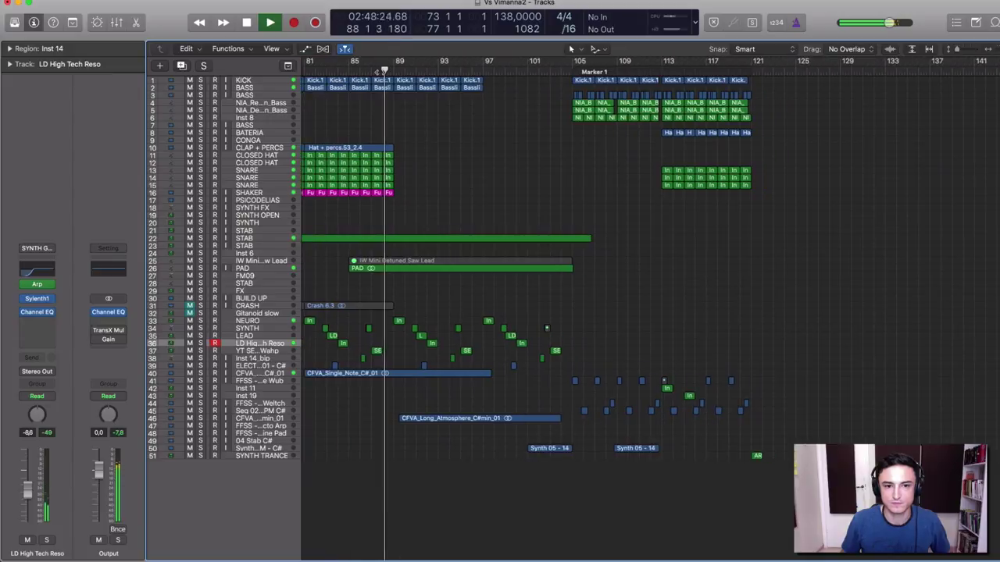